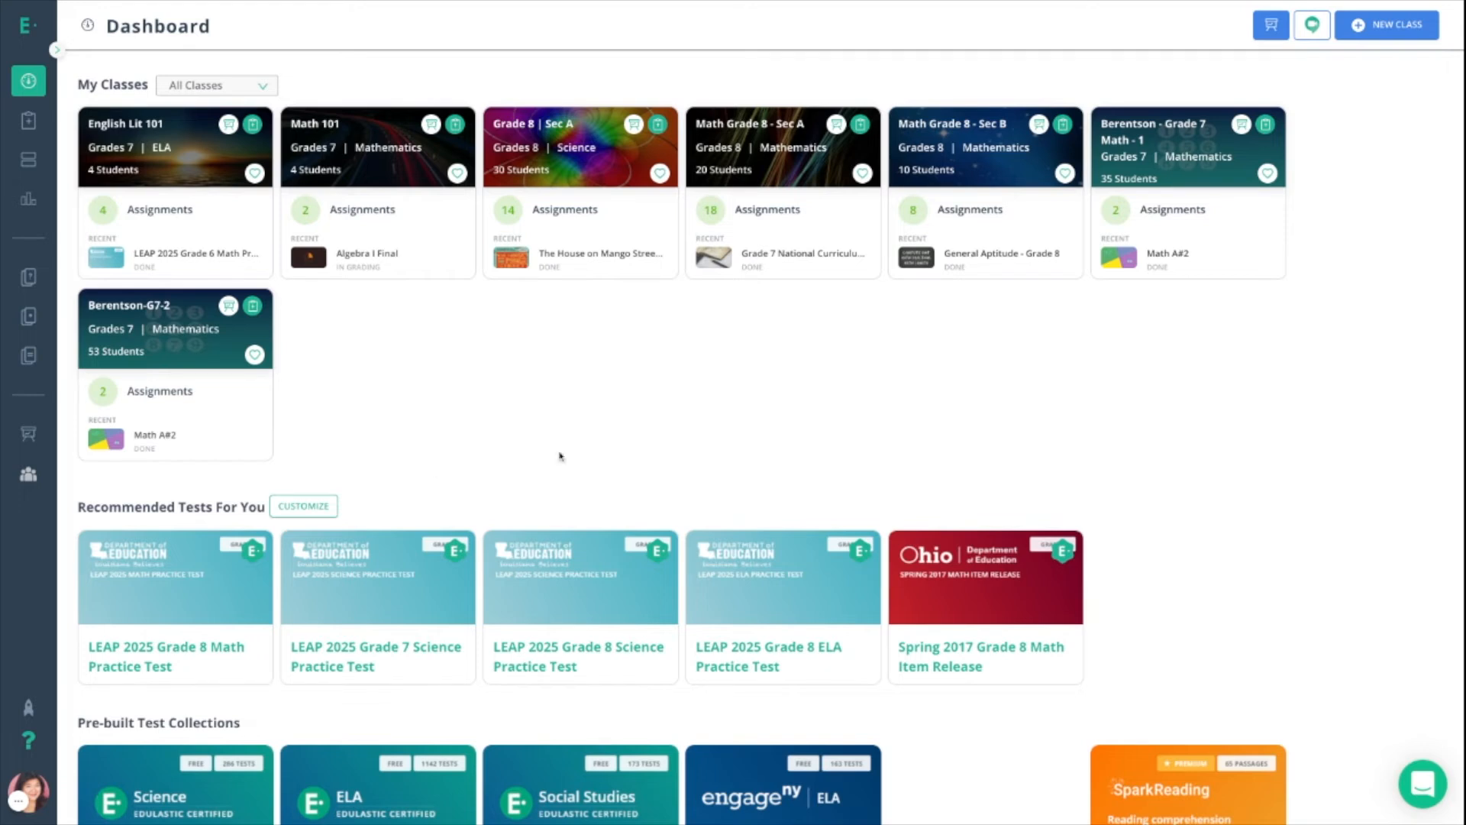
Create a new item in the Item Bank and choose the Line Chart question type from the charts.
{"action": "mouse_move", "coordinate": [13, 26]}
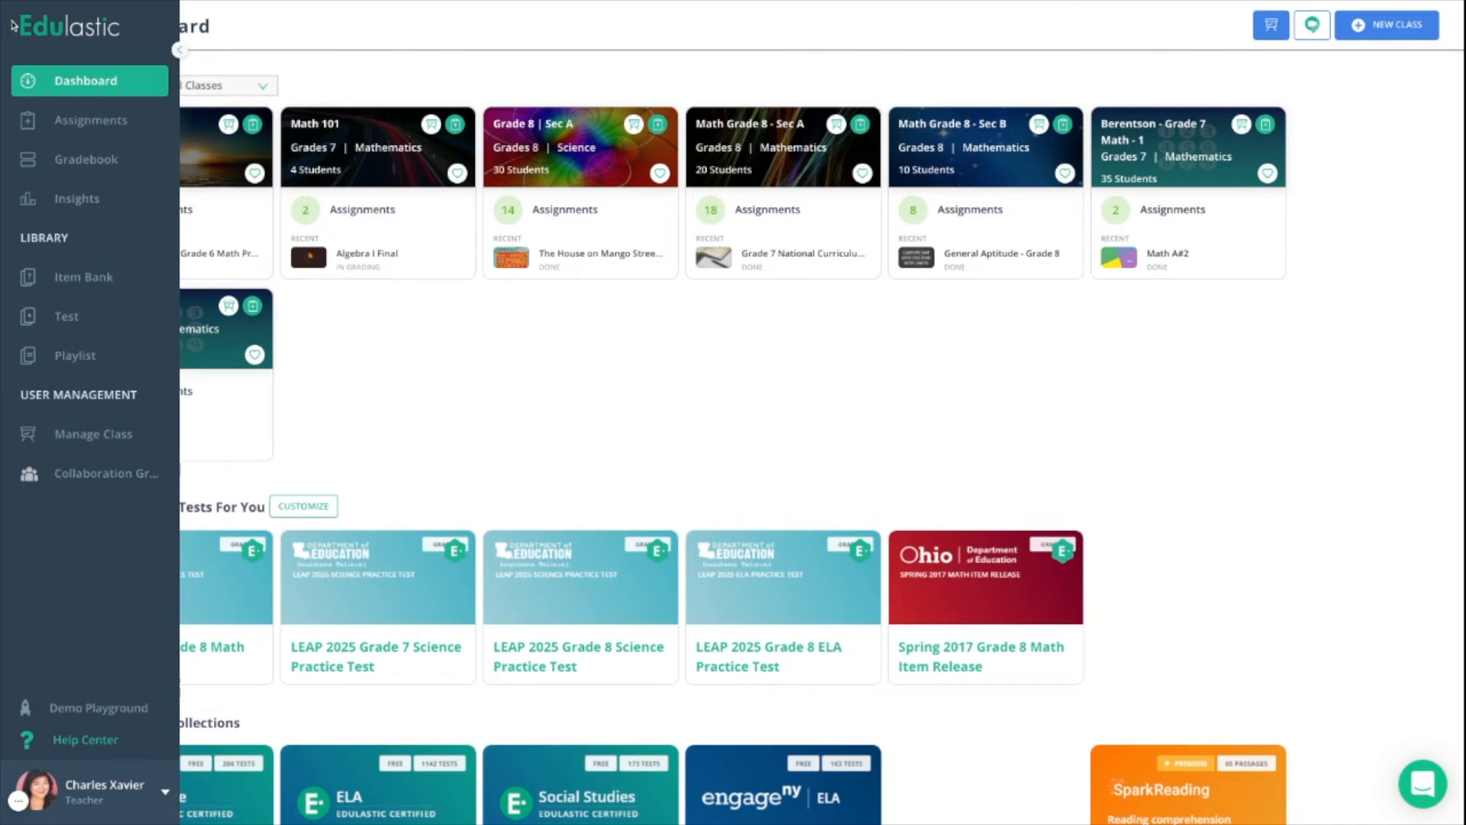
{"action": "left_click", "coordinate": [68, 282]}
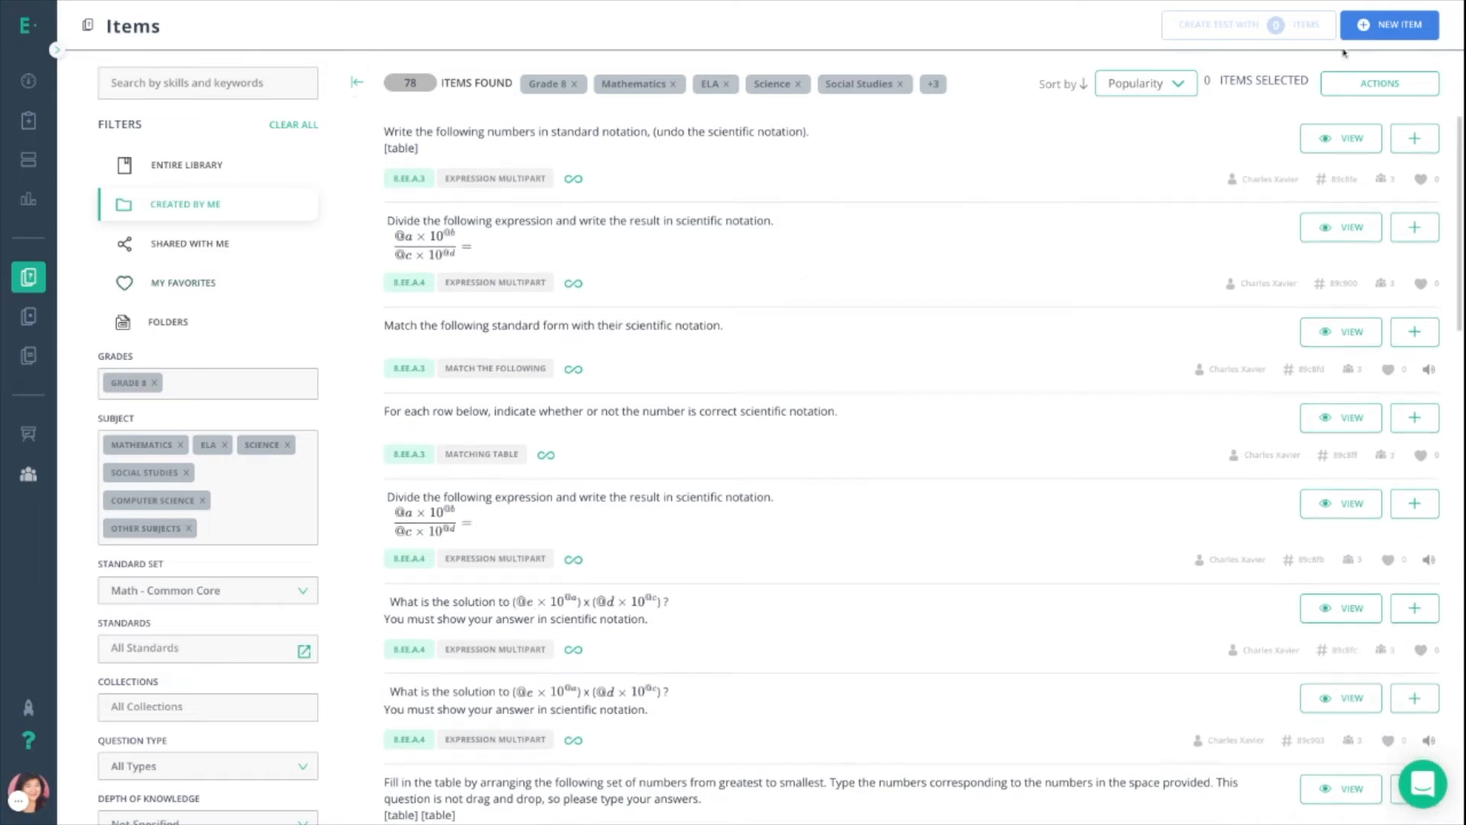
{"action": "left_click", "coordinate": [1362, 29]}
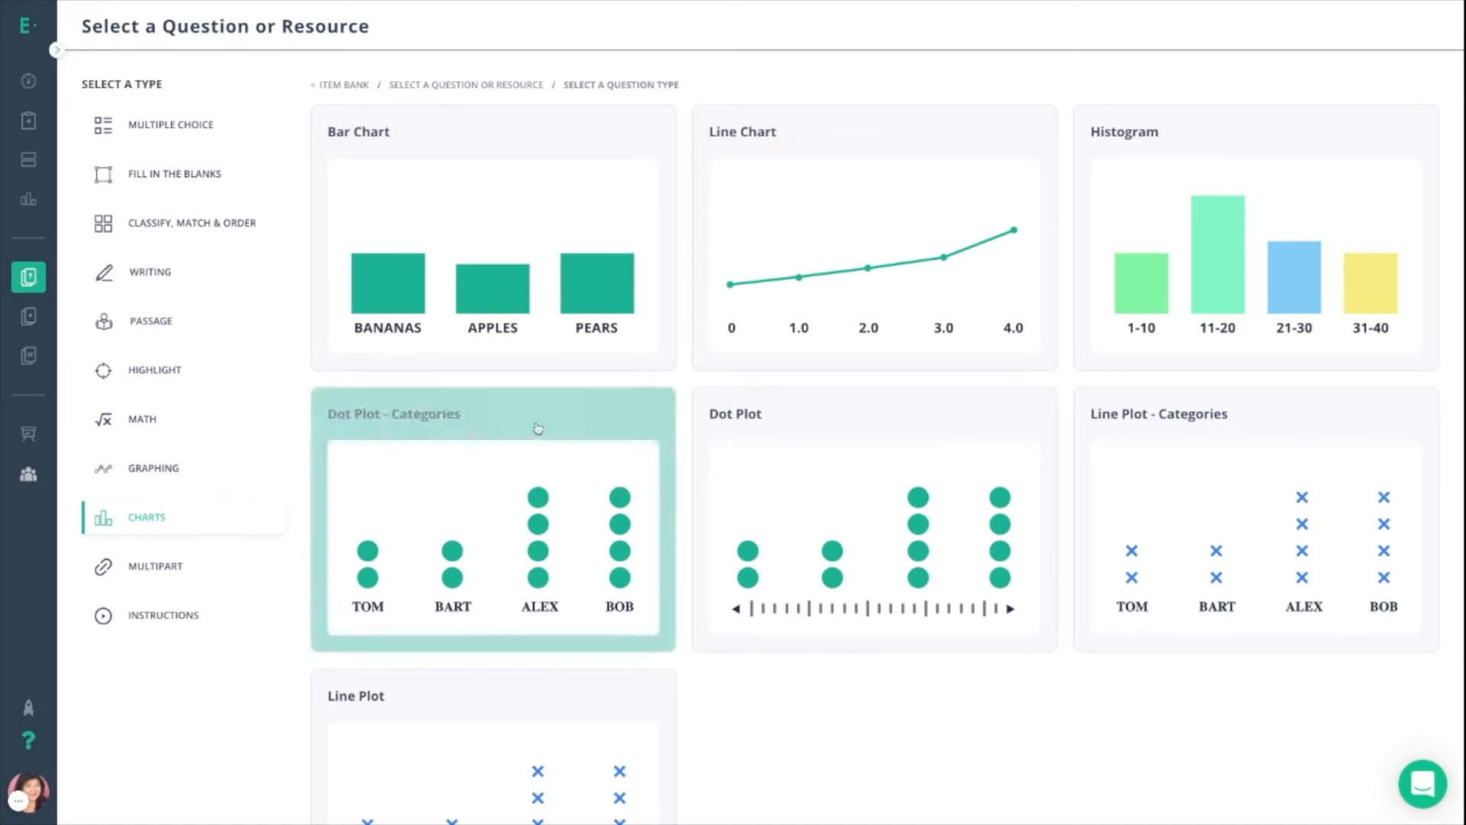
{"action": "left_click", "coordinate": [858, 320]}
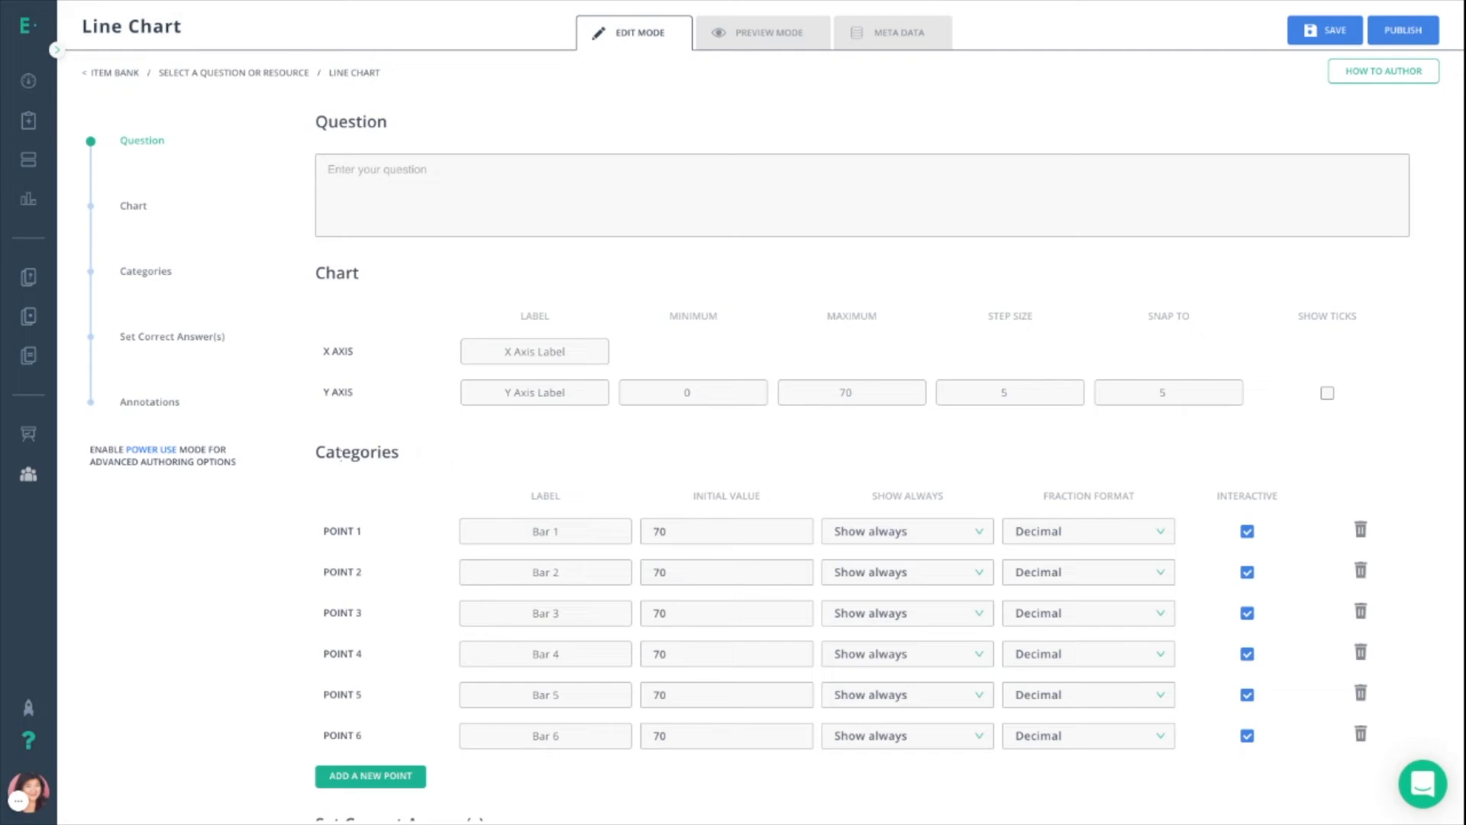
Turn on the Power User setting in the profile and reopen a new Line Chart question.
{"action": "left_click", "coordinate": [150, 452]}
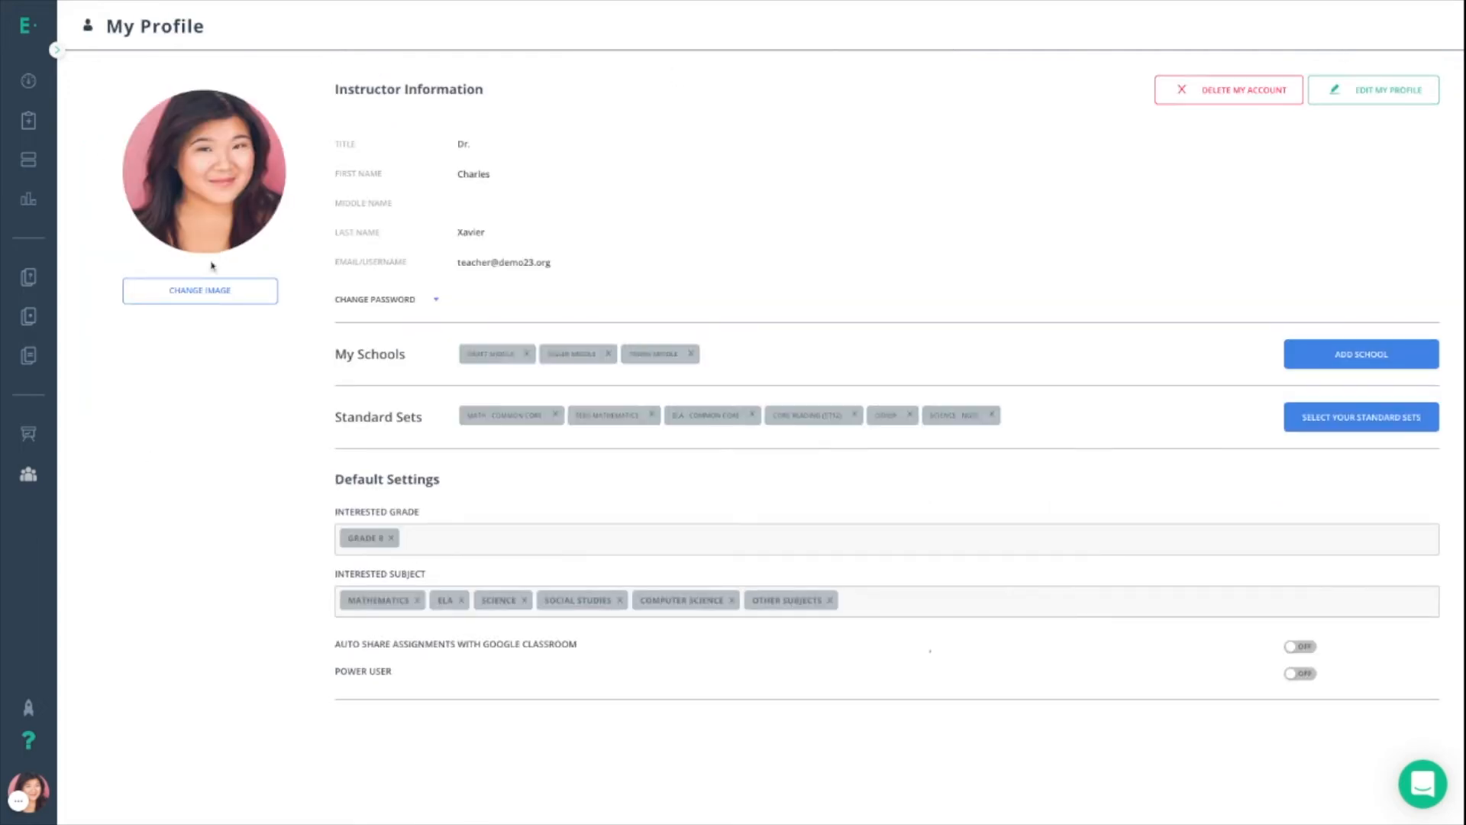
{"action": "left_click_drag", "start_coordinate": [337, 671], "coordinate": [386, 671]}
{"action": "left_click", "coordinate": [445, 683]}
{"action": "left_click", "coordinate": [1314, 675]}
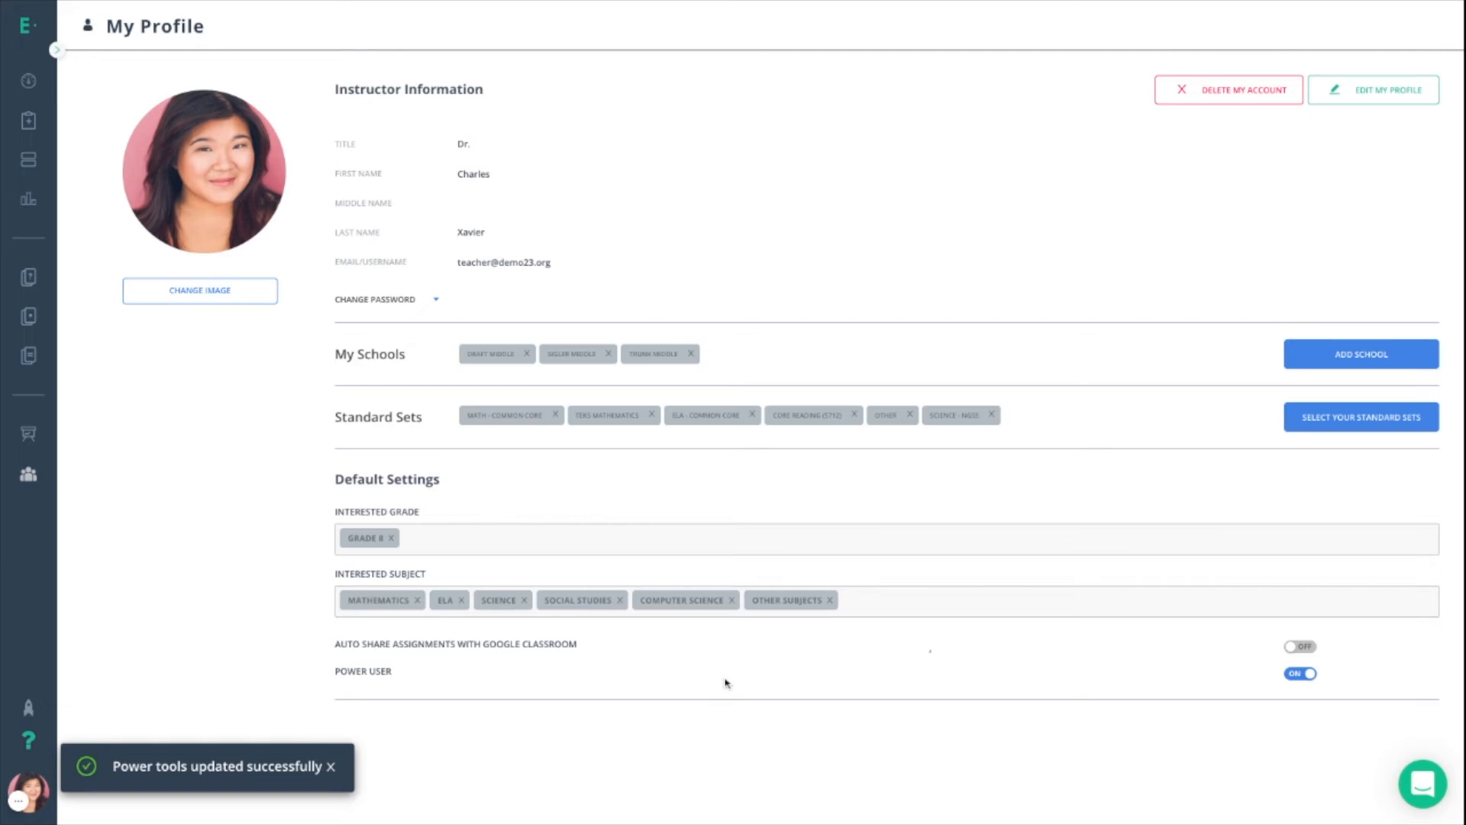
{"action": "scroll", "coordinate": [725, 682], "scroll_direction": "left", "scroll_amount": 3}
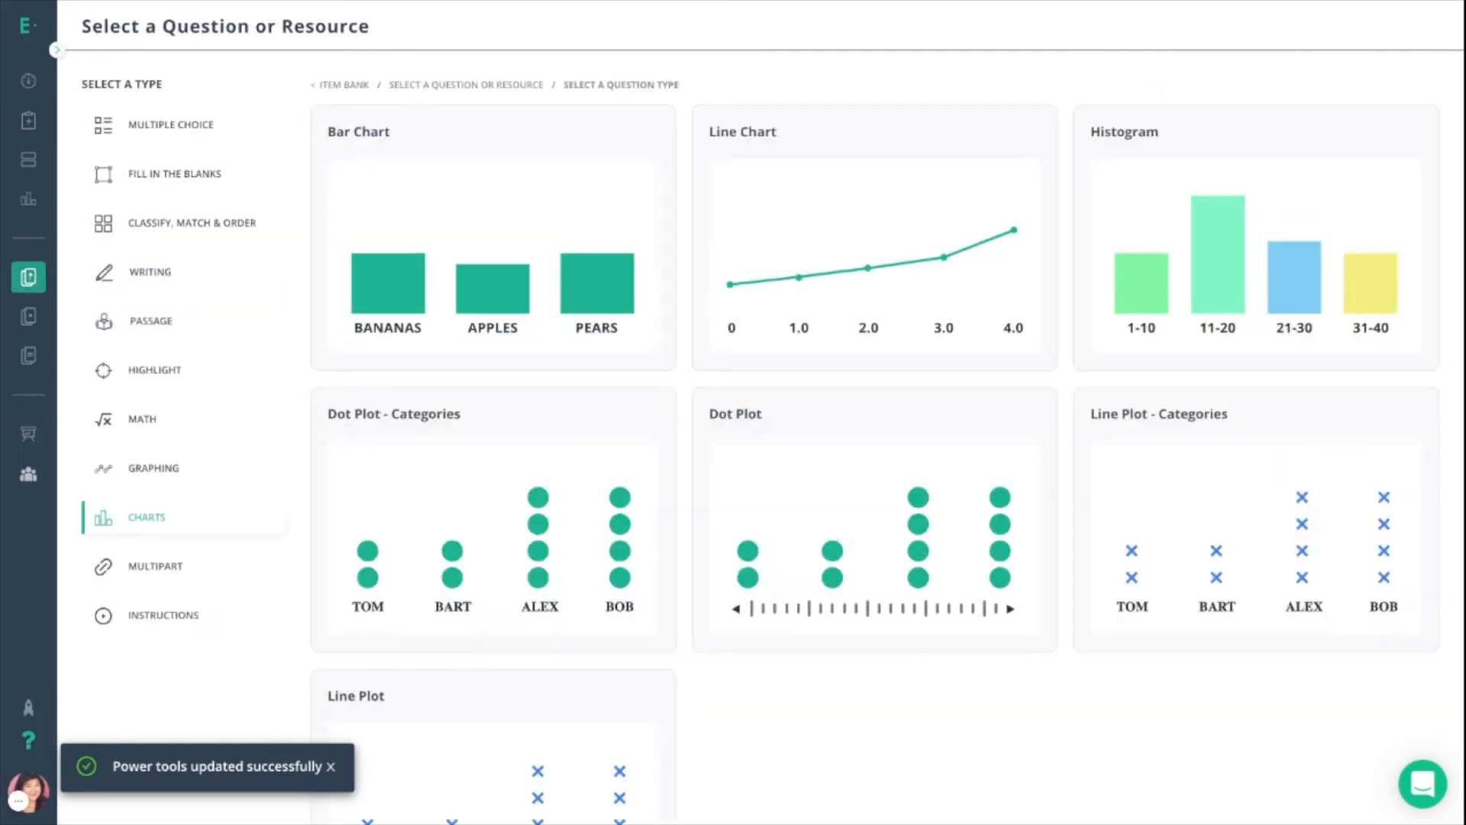
{"action": "left_click", "coordinate": [865, 293]}
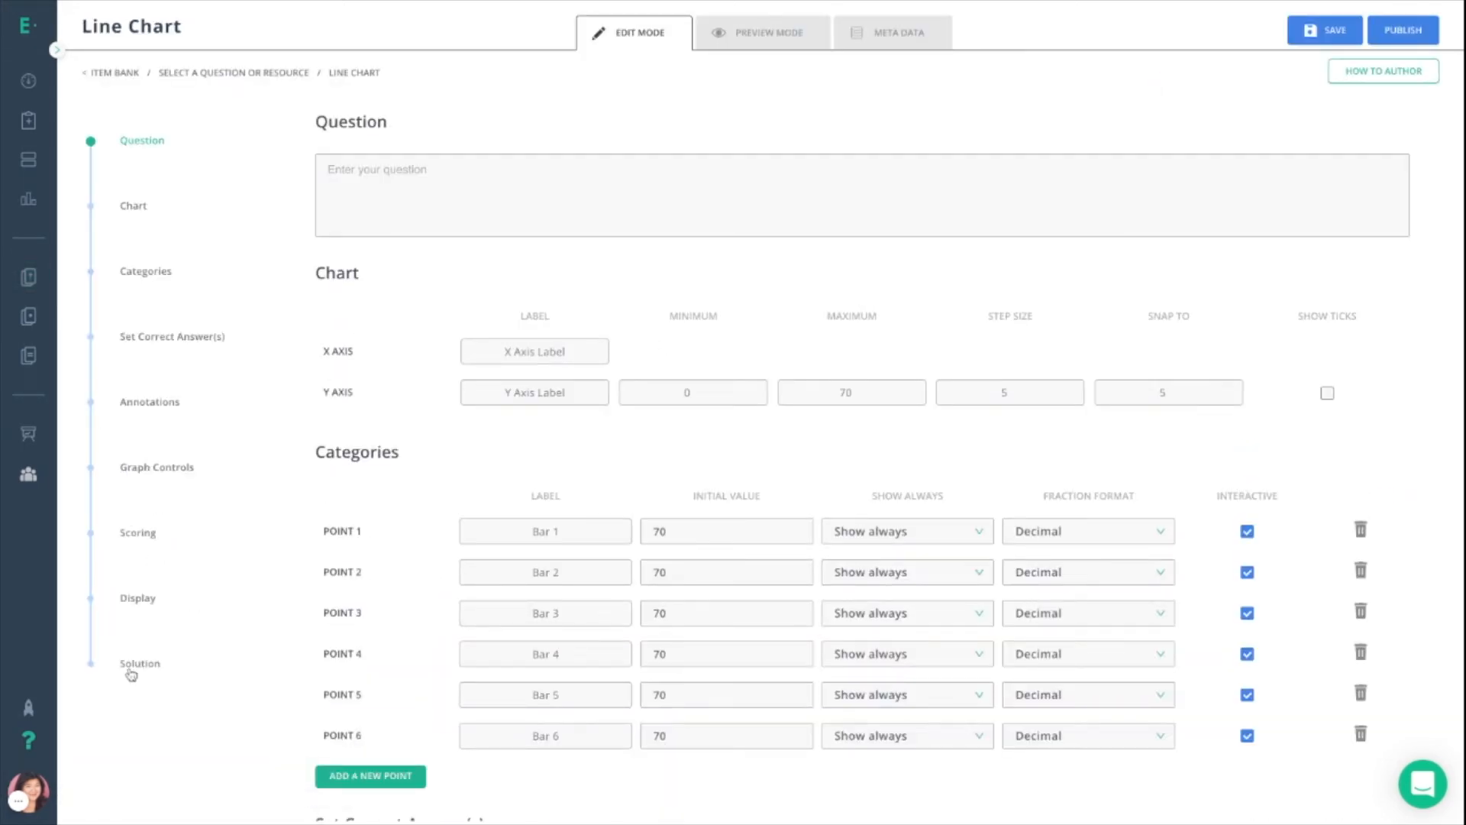
Write the question text "Plot the weather" and insert the "Temperatures In NY City" table image below it.
{"action": "left_click", "coordinate": [389, 172]}
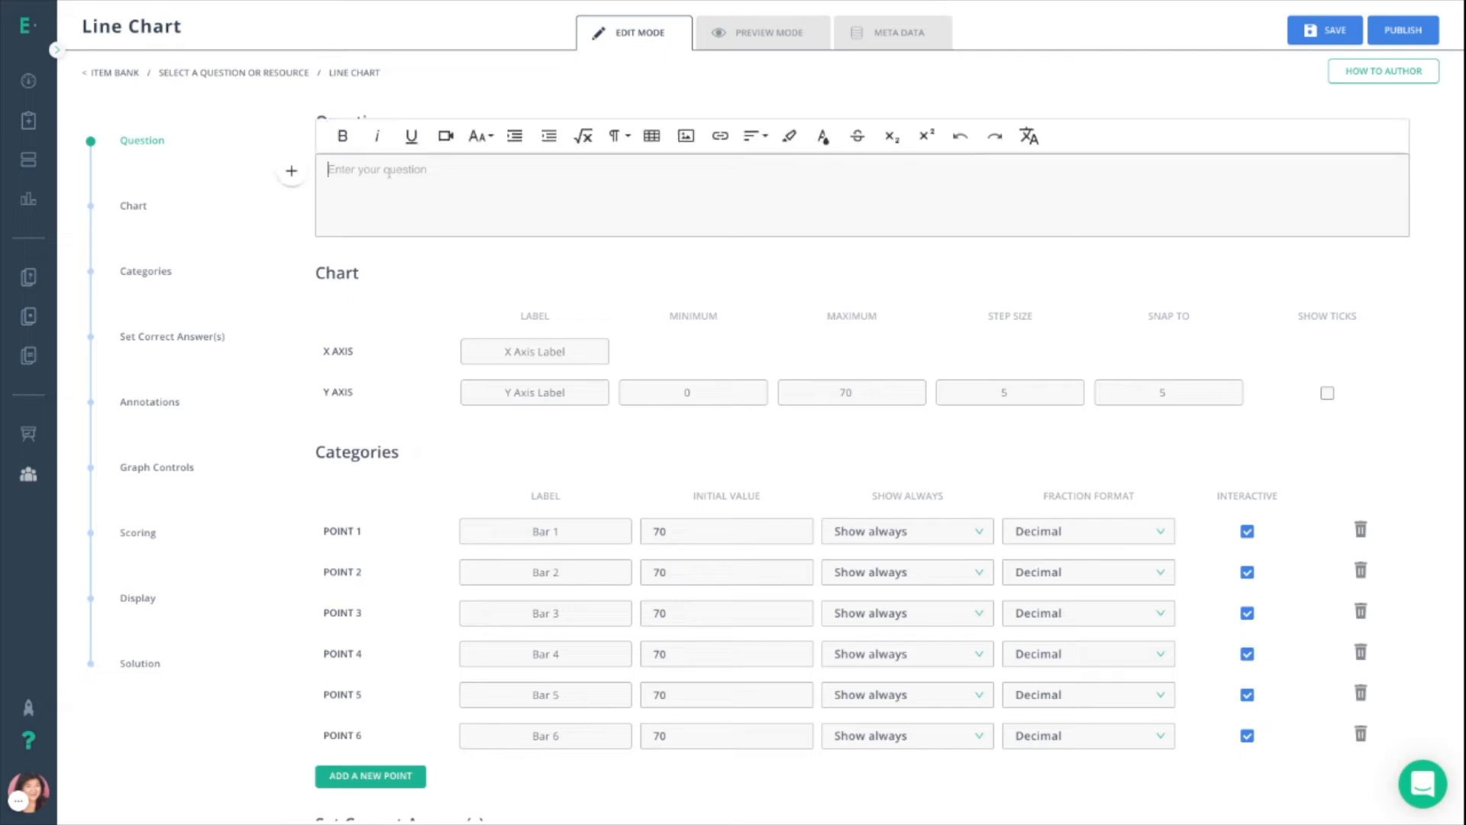
{"action": "type", "text": "Plot thw"}
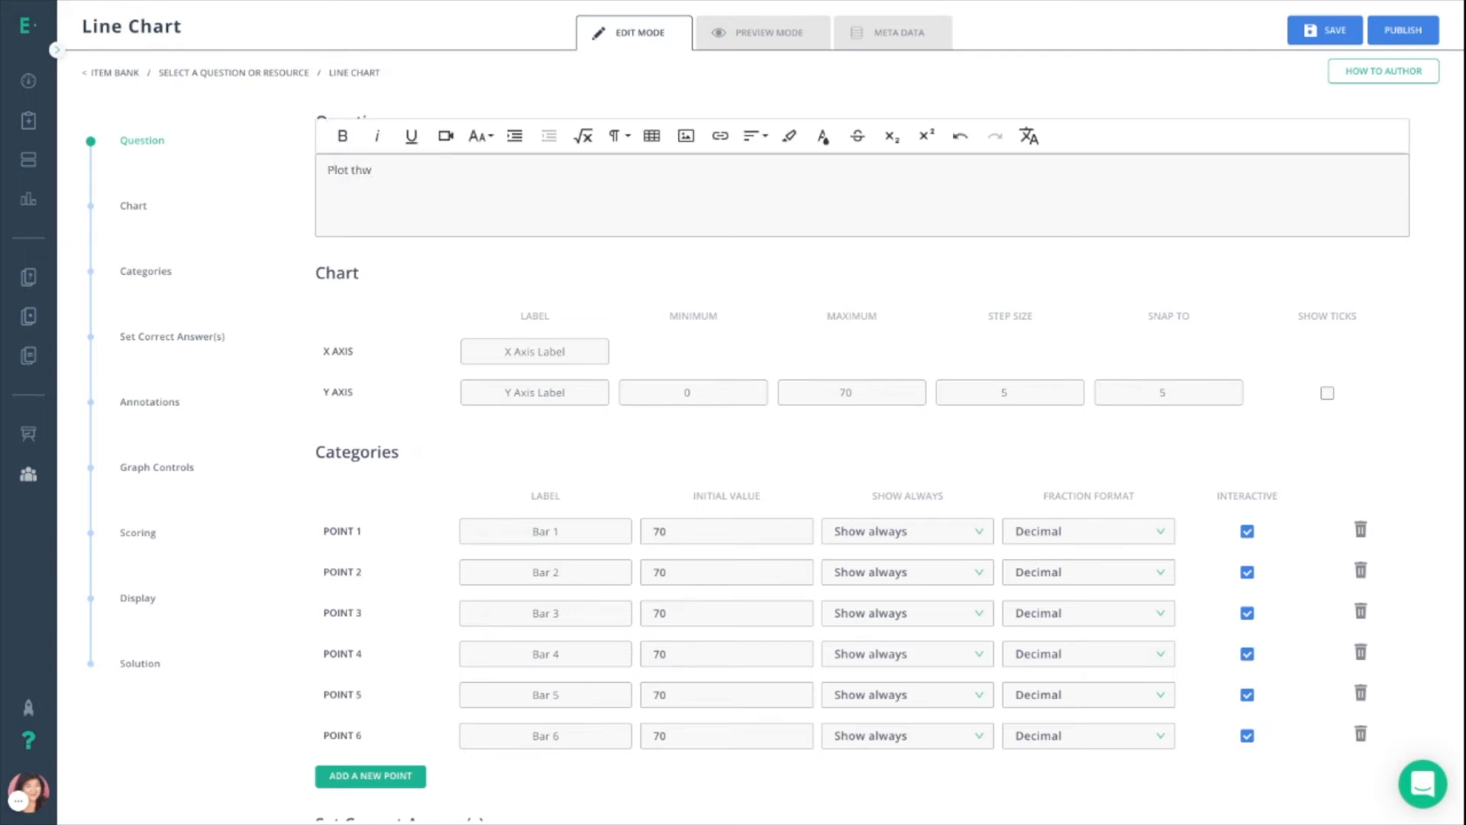
{"action": "key", "text": "BackSpace"}
{"action": "type", "text": "e weather"}
{"action": "left_click", "coordinate": [685, 136]}
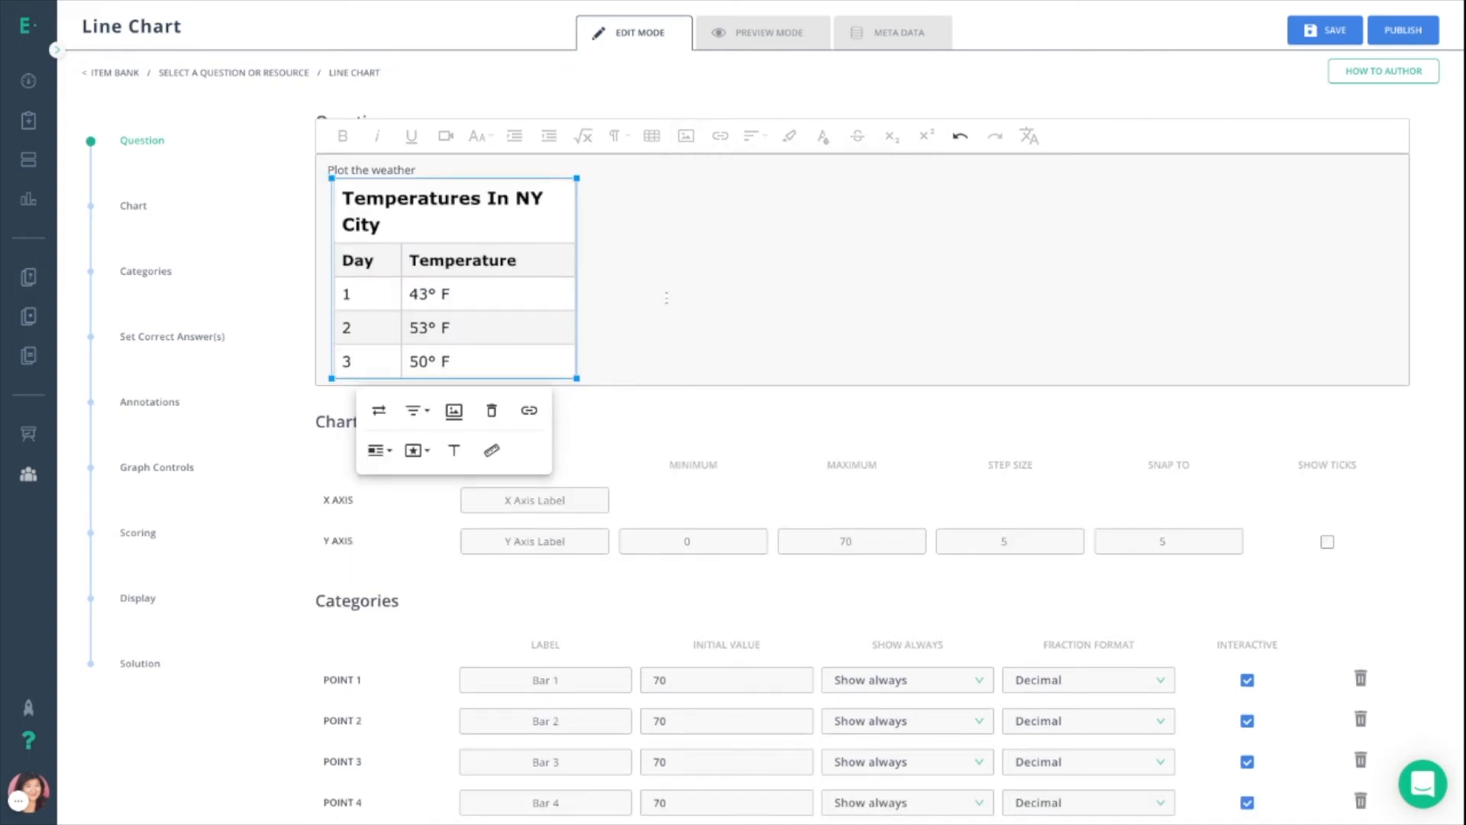
{"action": "left_click", "coordinate": [298, 294]}
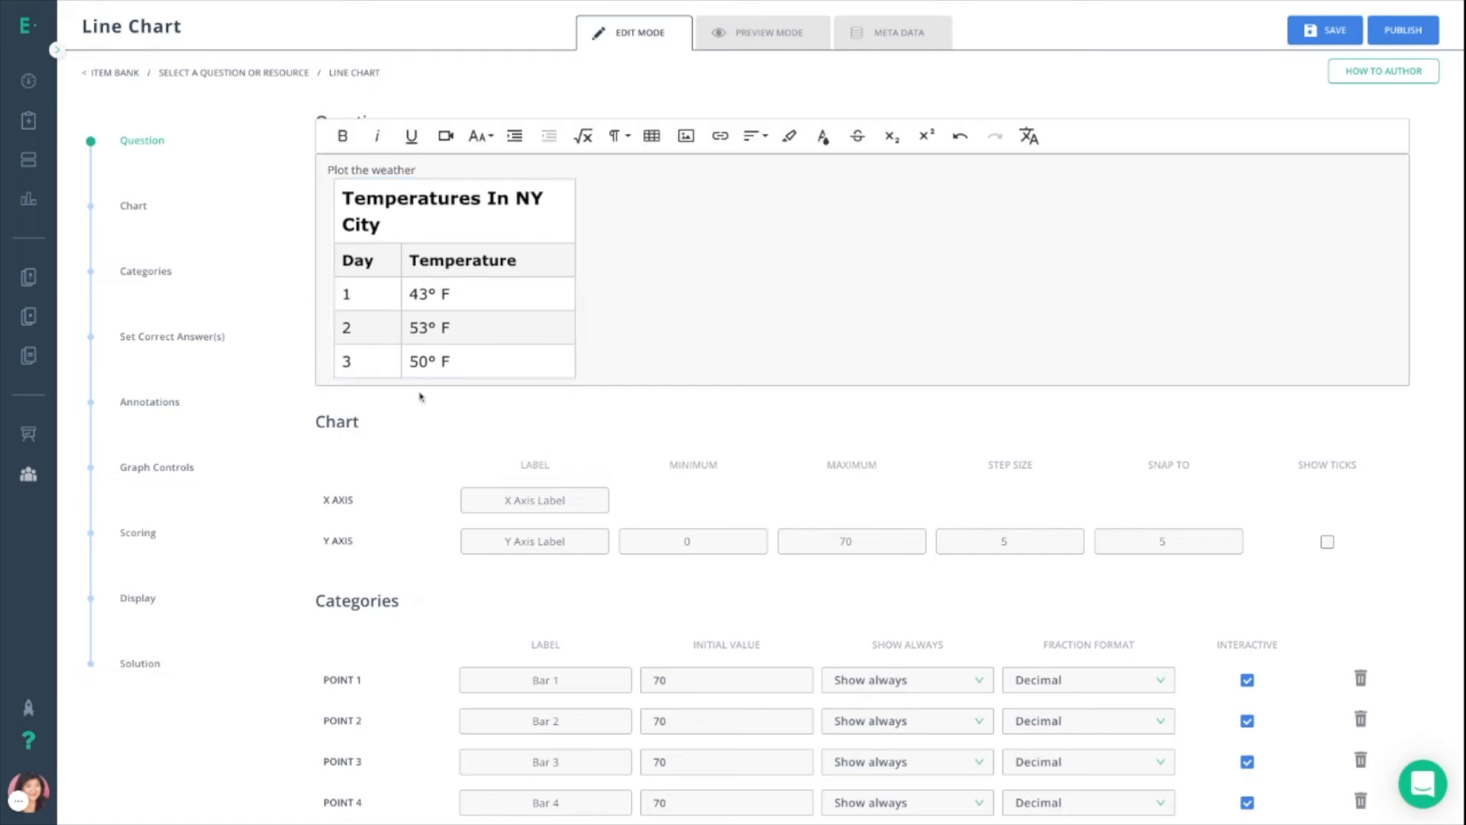
Label the chart's X axis "Days" and its Y axis "Temperature".
{"action": "scroll", "coordinate": [419, 397], "scroll_direction": "down", "scroll_amount": 1}
{"action": "scroll", "coordinate": [420, 397], "scroll_direction": "down", "scroll_amount": 1}
{"action": "triple_click", "coordinate": [520, 479]}
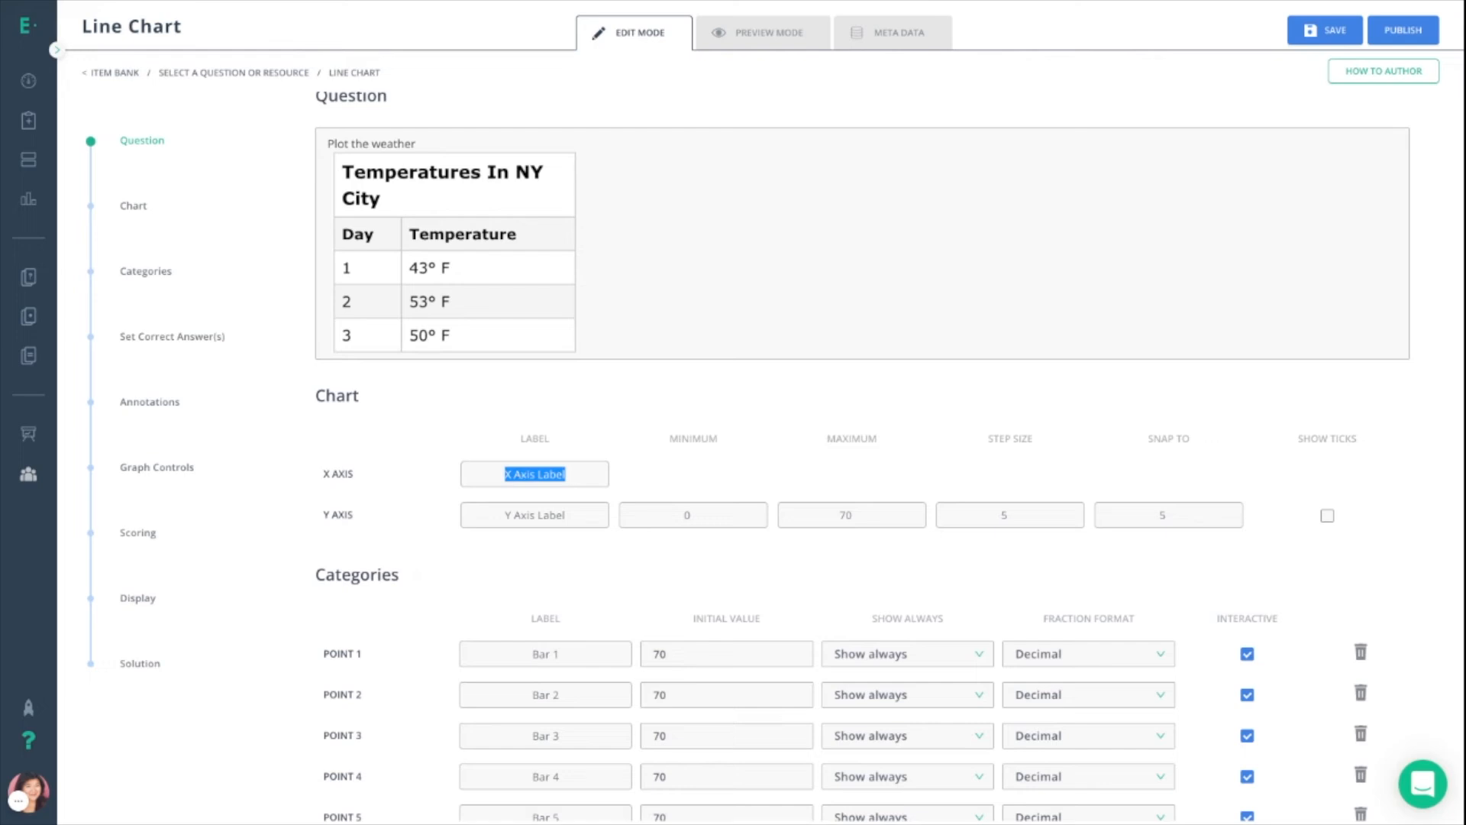
{"action": "type", "text": "Days"}
{"action": "triple_click", "coordinate": [525, 513]}
{"action": "type", "text": "T"}
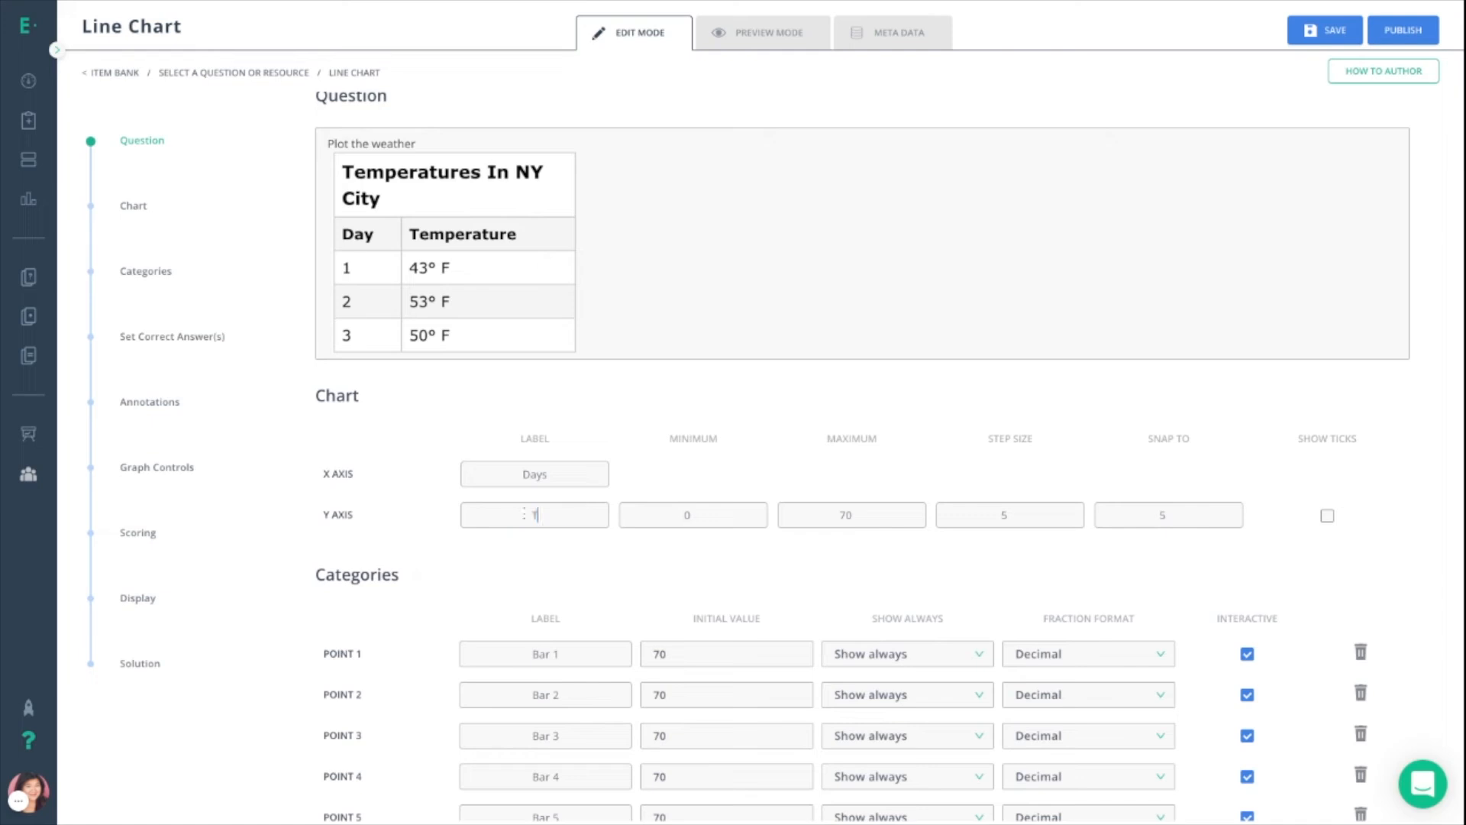
{"action": "type", "text": "emperature"}
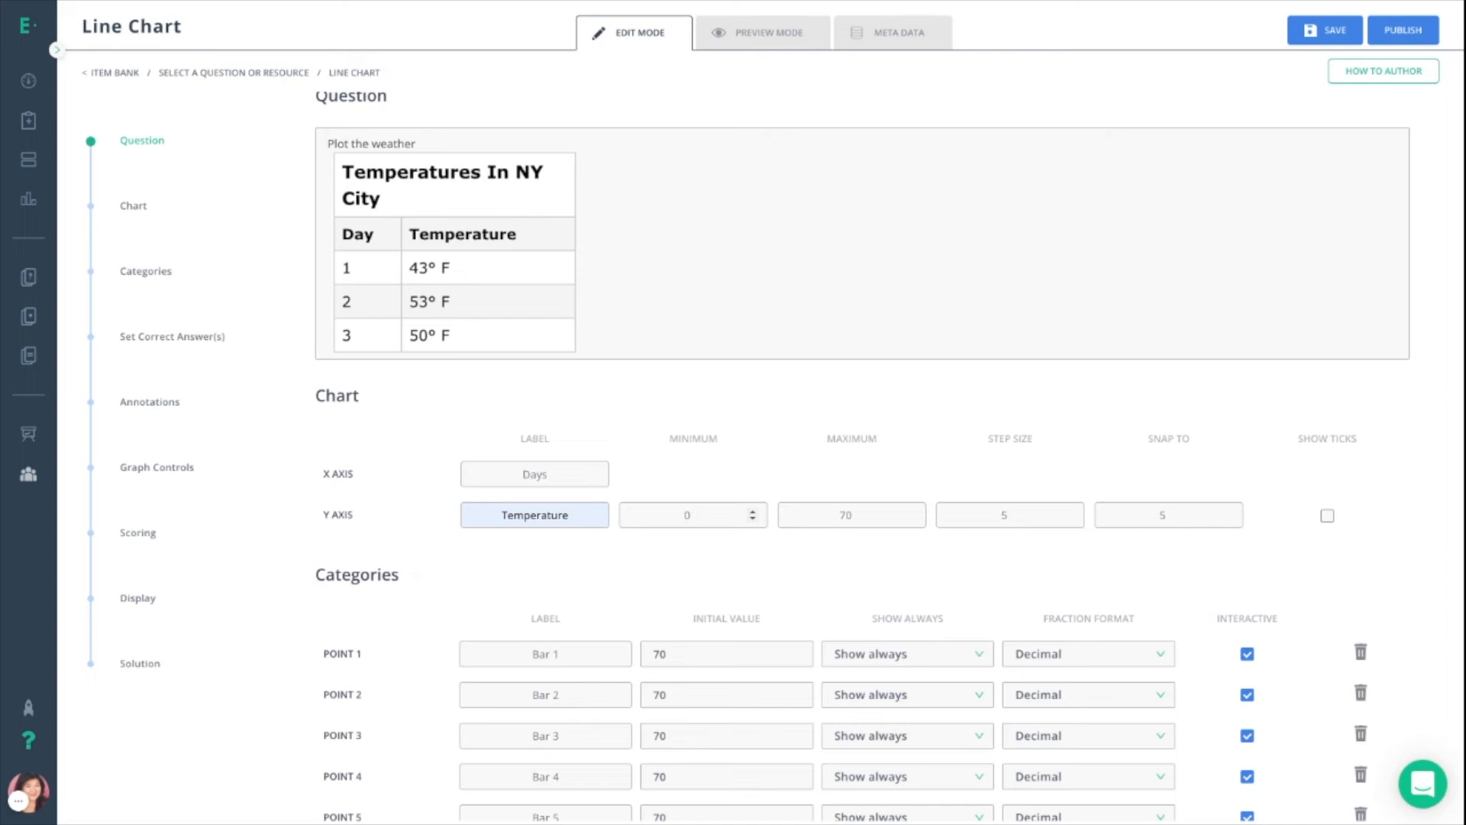
Set the Y axis to a minimum of 40, a maximum of 55, step size 1 and snap to 1.
{"action": "type", "text": "4"}
{"action": "type", "text": "5"}
{"action": "key", "text": "Delete"}
{"action": "left_click", "coordinate": [1070, 519]}
{"action": "left_click", "coordinate": [1070, 519]}
{"action": "left_click", "coordinate": [1071, 519]}
{"action": "left_click", "coordinate": [1071, 519]}
{"action": "left_click", "coordinate": [1228, 519]}
{"action": "left_click", "coordinate": [1228, 519]}
{"action": "left_click", "coordinate": [1227, 519]}
Rename the first three category points Day 1, Day 2 and Day 3.
{"action": "scroll", "coordinate": [895, 566], "scroll_direction": "down", "scroll_amount": 2}
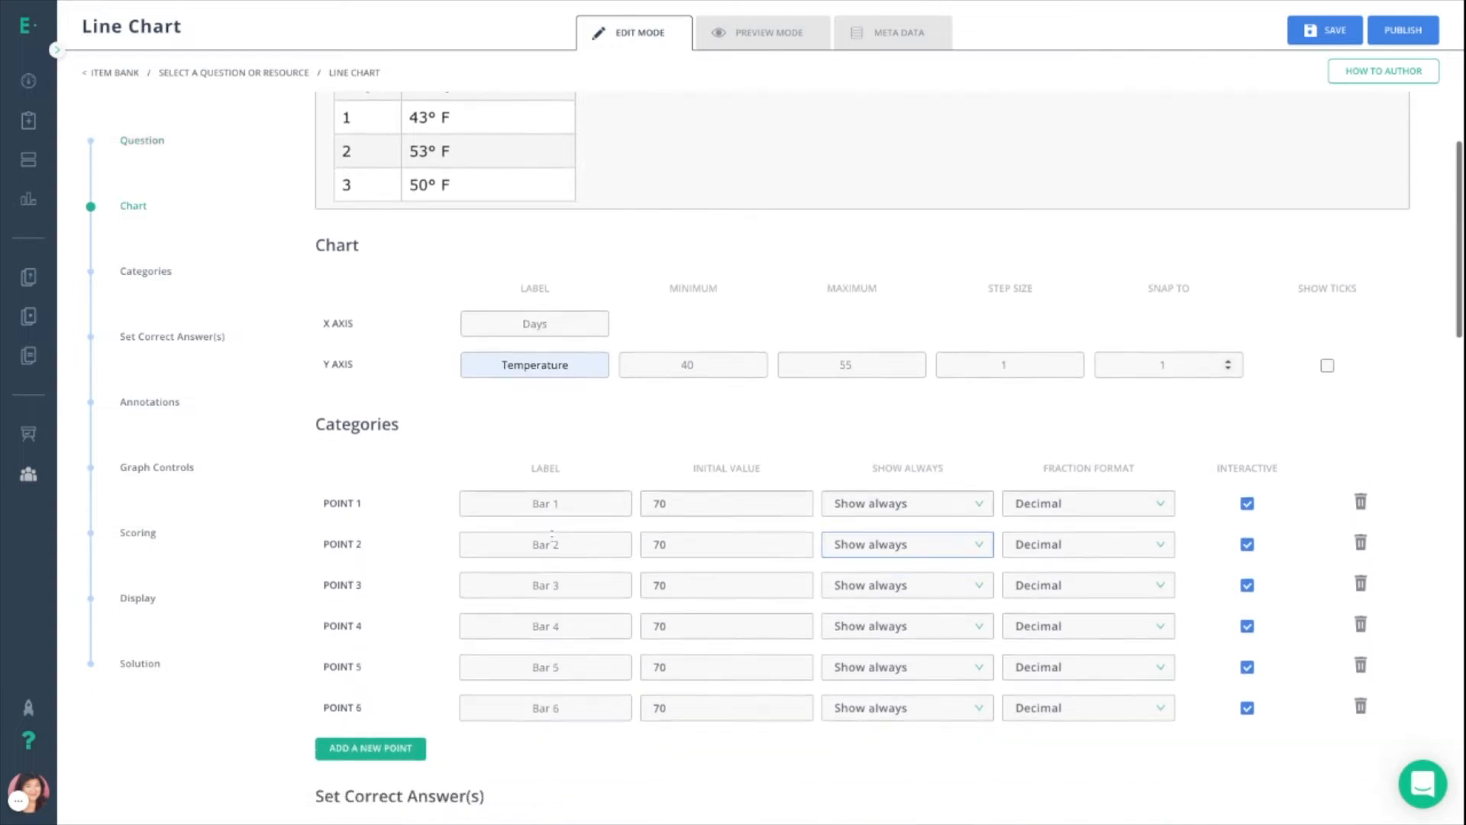
{"action": "scroll", "coordinate": [723, 546], "scroll_direction": "down", "scroll_amount": 5}
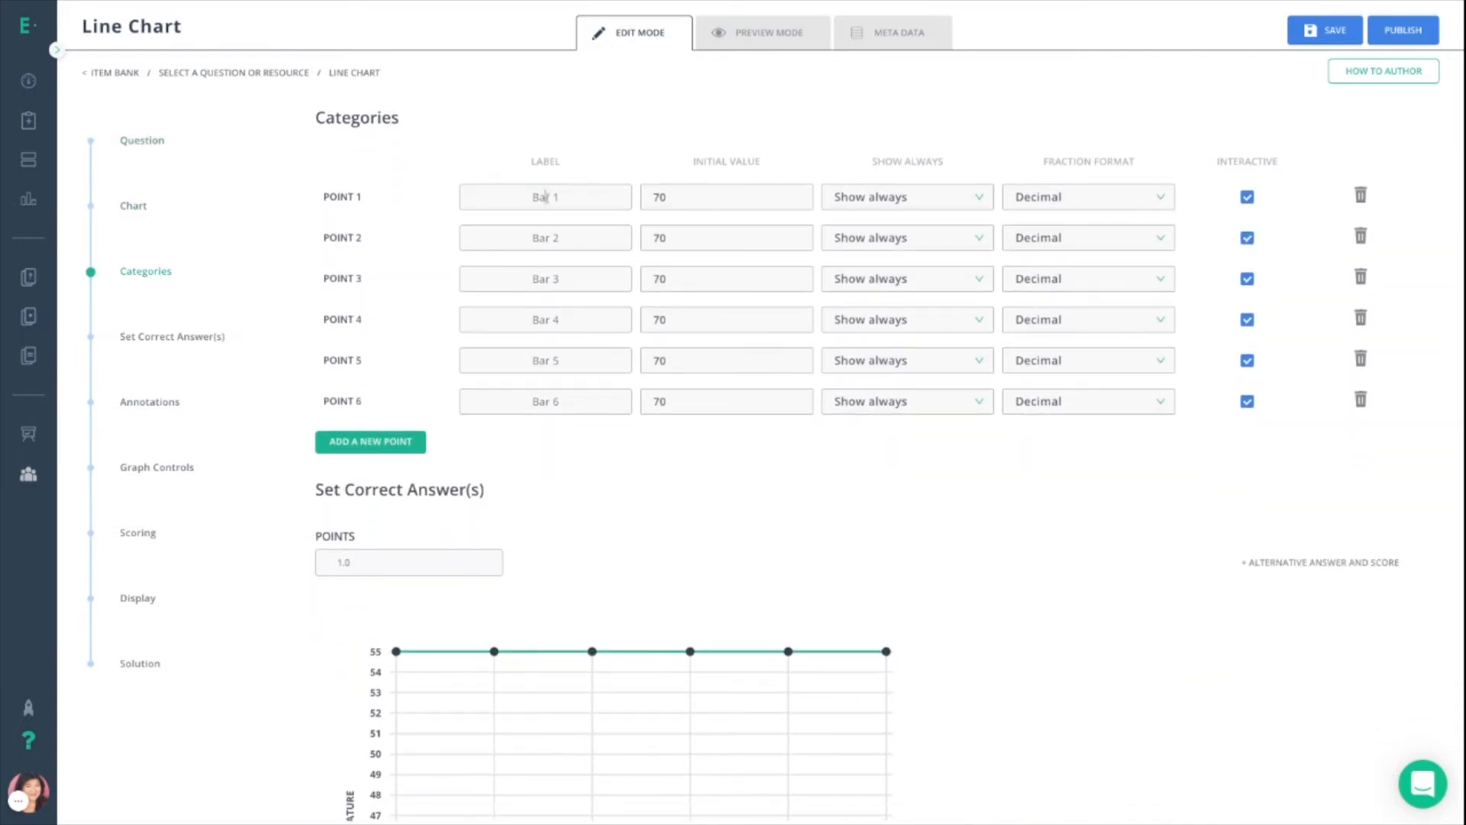
{"action": "double_click", "coordinate": [544, 197]}
{"action": "type", "text": "Day"}
{"action": "double_click", "coordinate": [542, 238]}
{"action": "type", "text": "Day"}
{"action": "scroll", "coordinate": [539, 259], "scroll_direction": "down", "scroll_amount": 1}
{"action": "double_click", "coordinate": [540, 276]}
{"action": "type", "text": "Day"}
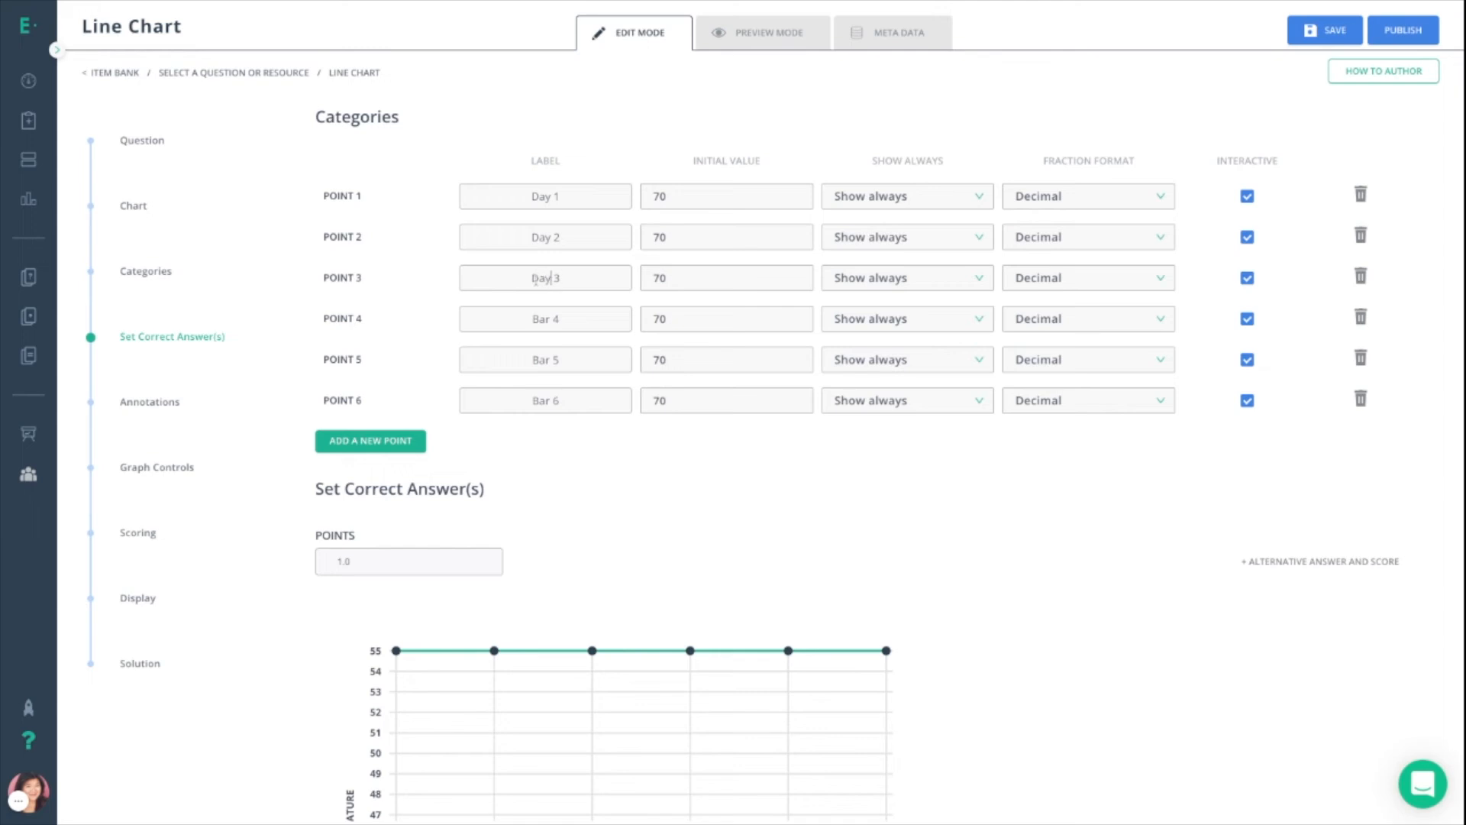
Delete the three unused category points Bar 4, Bar 5 and Bar 6.
{"action": "left_click", "coordinate": [1366, 326]}
{"action": "left_click", "coordinate": [1366, 326]}
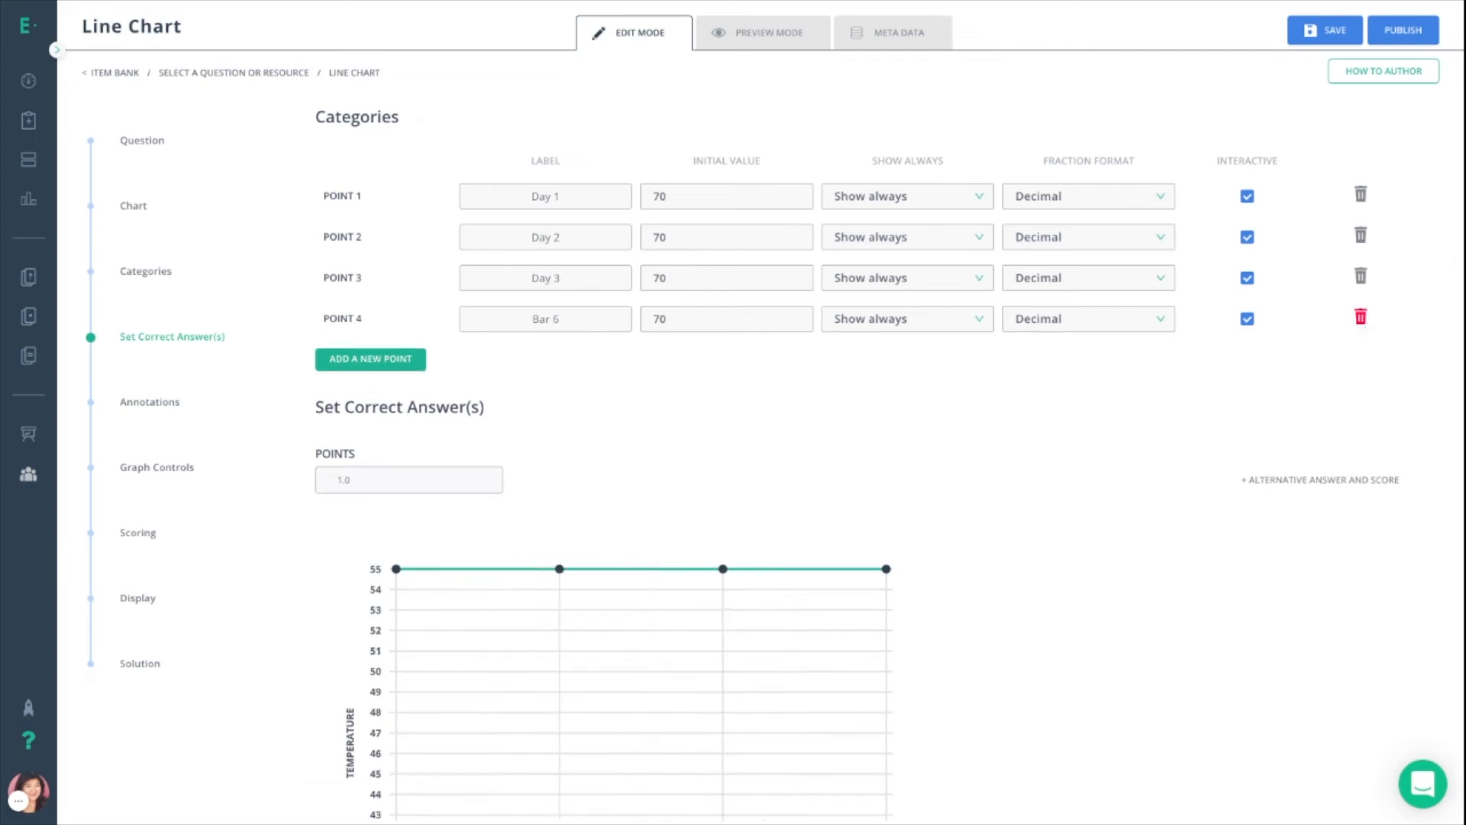
{"action": "left_click", "coordinate": [1366, 326]}
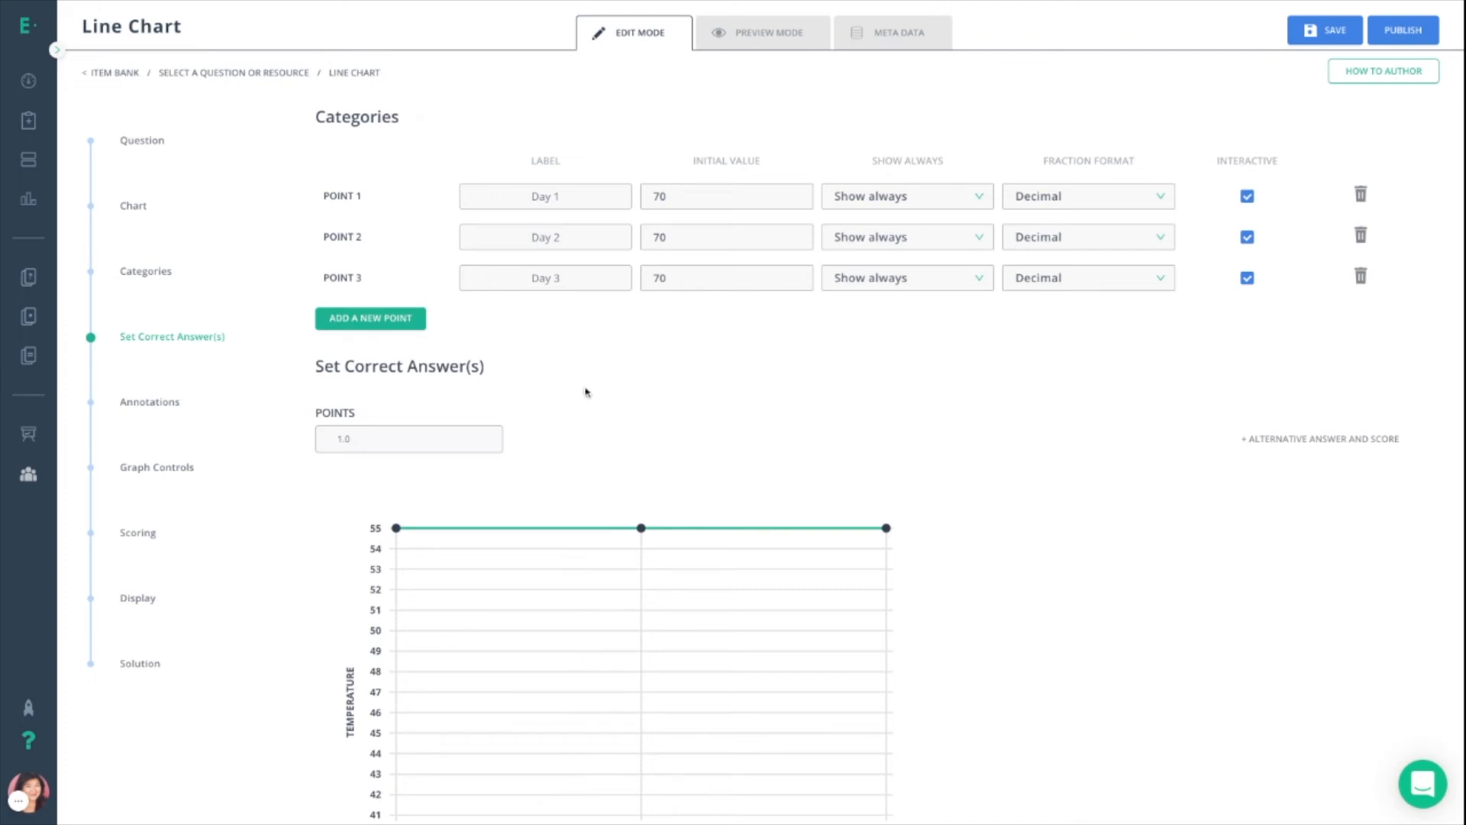
Set the score for the correct answer to 3 points.
{"action": "scroll", "coordinate": [586, 392], "scroll_direction": "down", "scroll_amount": 2}
{"action": "scroll", "coordinate": [565, 388], "scroll_direction": "up", "scroll_amount": 1}
{"action": "left_click", "coordinate": [493, 360]}
{"action": "left_click", "coordinate": [493, 361]}
{"action": "left_click", "coordinate": [493, 361]}
{"action": "left_click", "coordinate": [493, 361]}
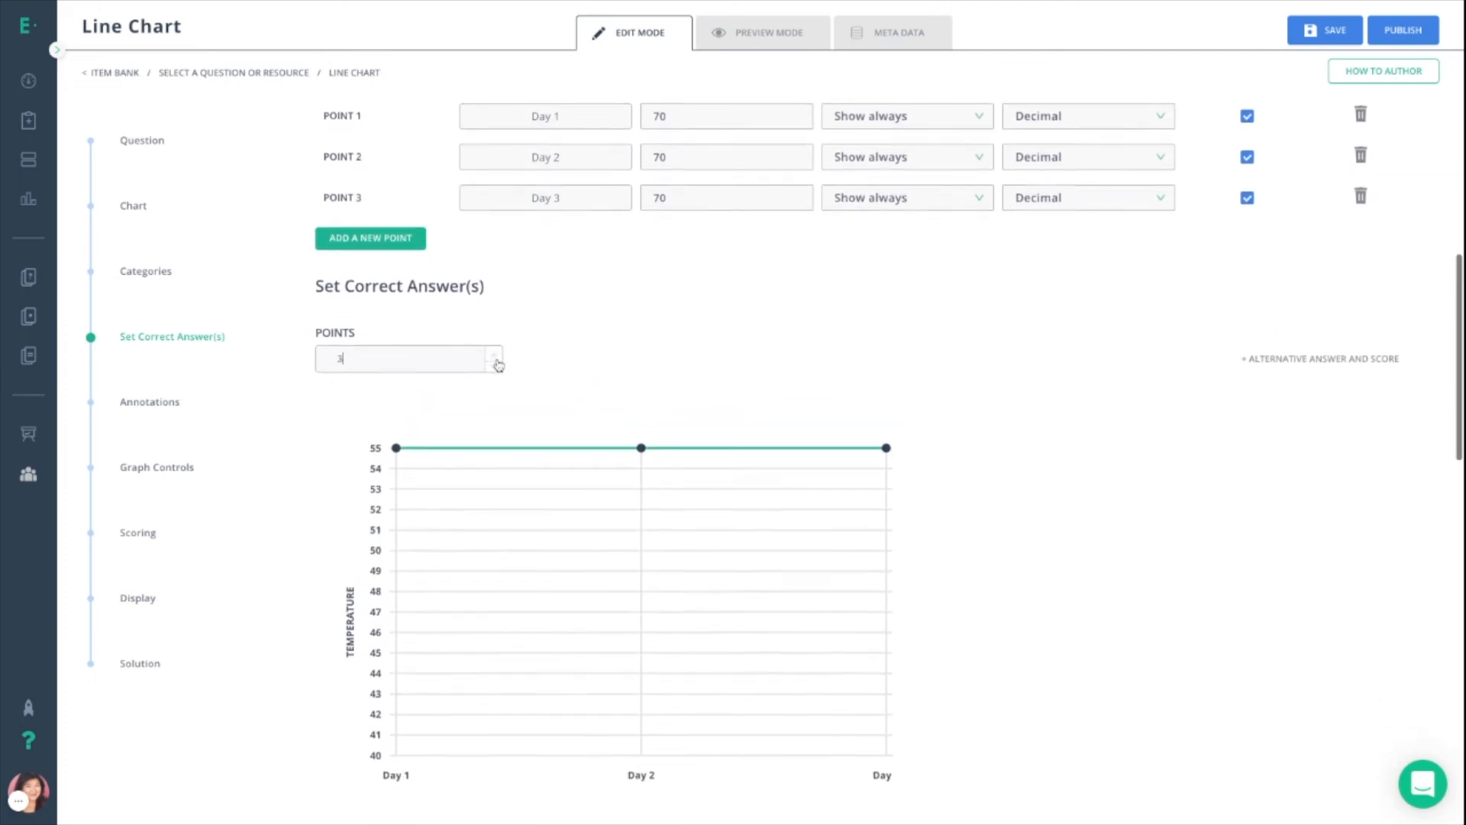
{"action": "left_click", "coordinate": [639, 346]}
Plot the correct answer on the line chart from the question's table: Day 1 at 43, Day 2 at 53 and Day 3 at 50.
{"action": "scroll", "coordinate": [639, 347], "scroll_direction": "up", "scroll_amount": 7}
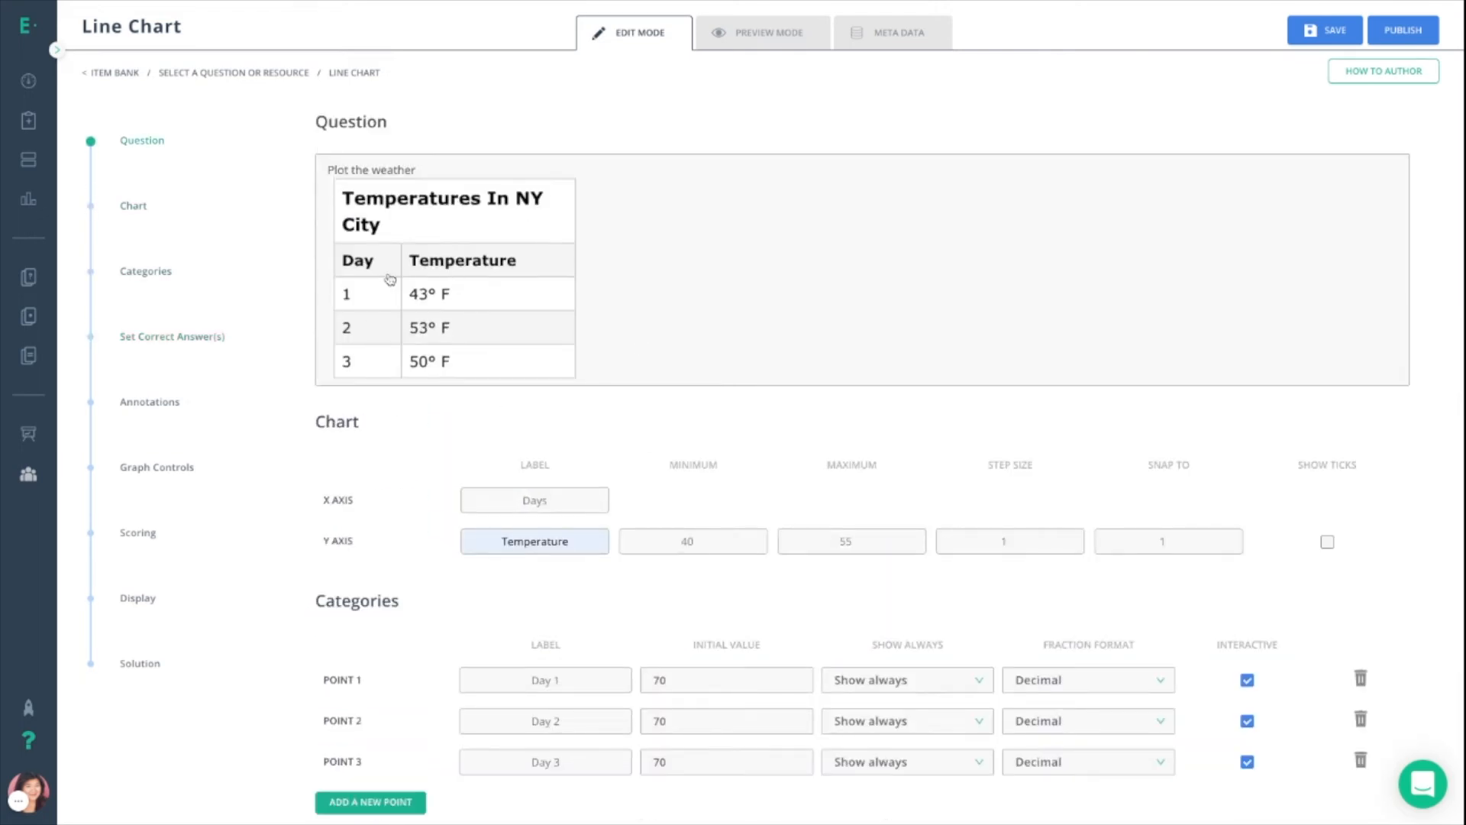
{"action": "scroll", "coordinate": [562, 481], "scroll_direction": "down", "scroll_amount": 10}
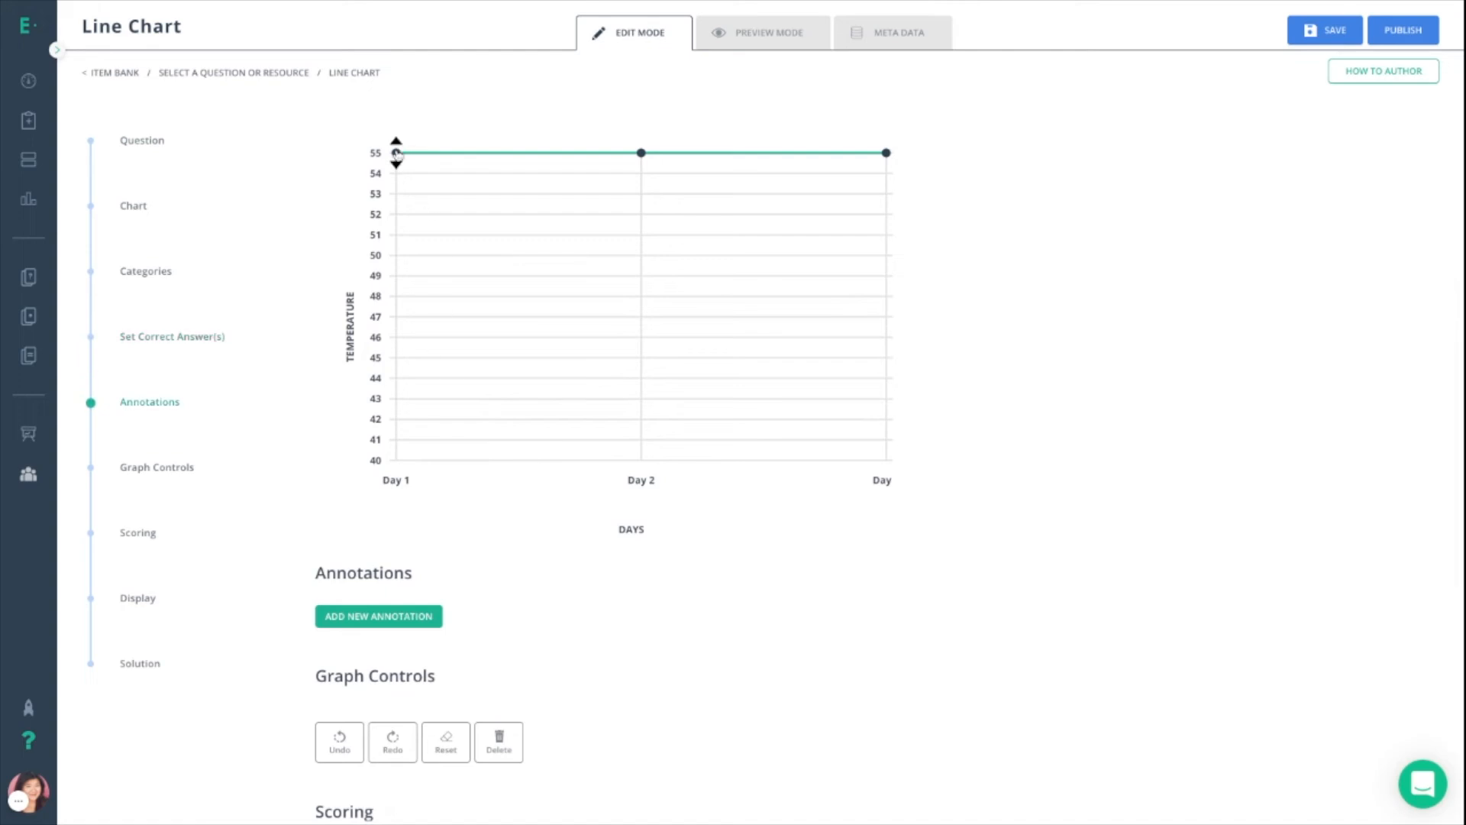
{"action": "left_click_drag", "start_coordinate": [396, 151], "coordinate": [396, 398]}
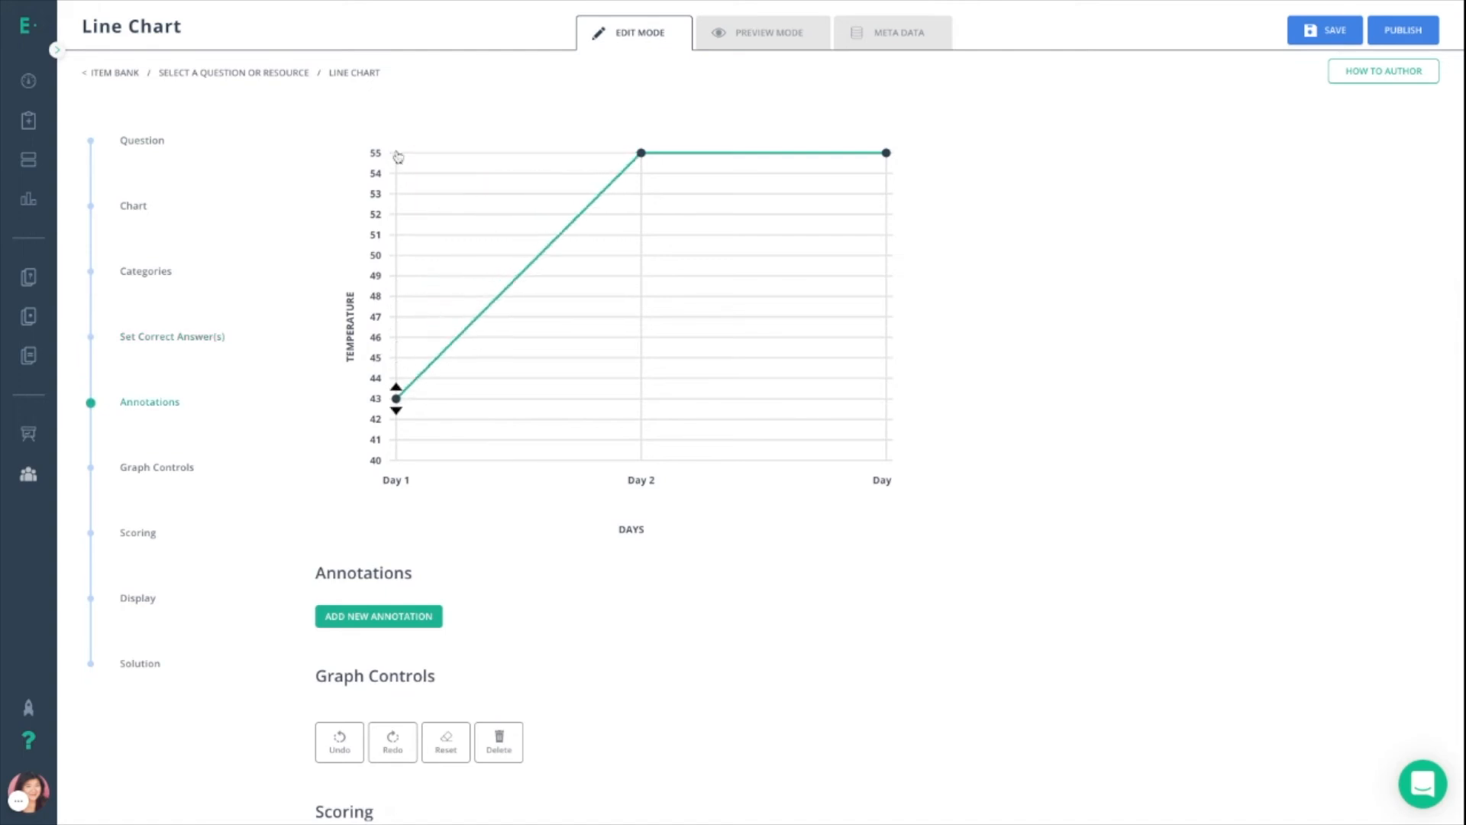
{"action": "left_click_drag", "start_coordinate": [642, 152], "coordinate": [642, 157]}
{"action": "left_click_drag", "start_coordinate": [886, 152], "coordinate": [1021, 258]}
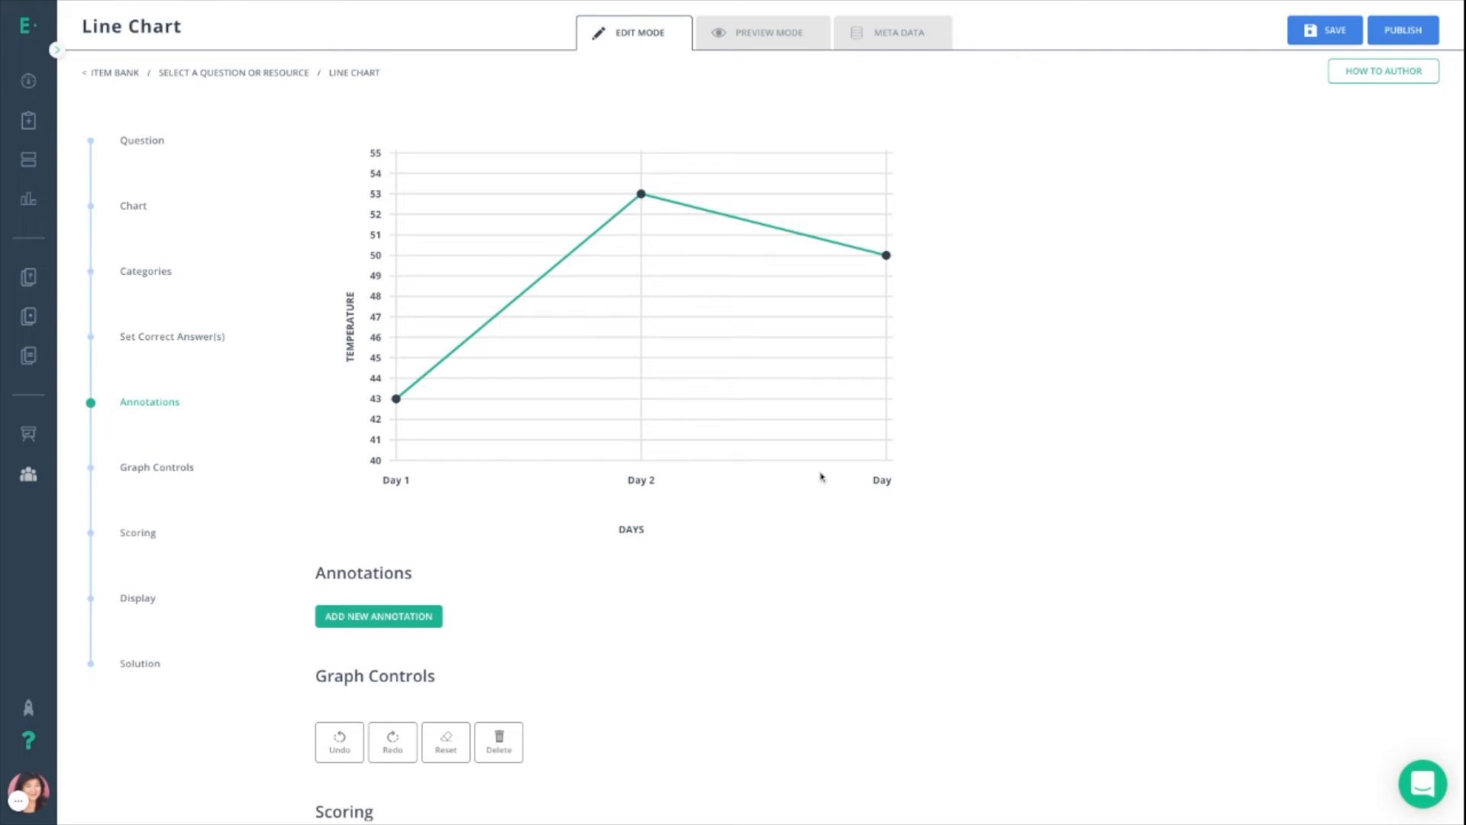
Add the annotation "Good luck!" and place it near the top of the chart between Day 2 and Day 3.
{"action": "scroll", "coordinate": [817, 469], "scroll_direction": "down", "scroll_amount": 2}
{"action": "left_click", "coordinate": [396, 495]}
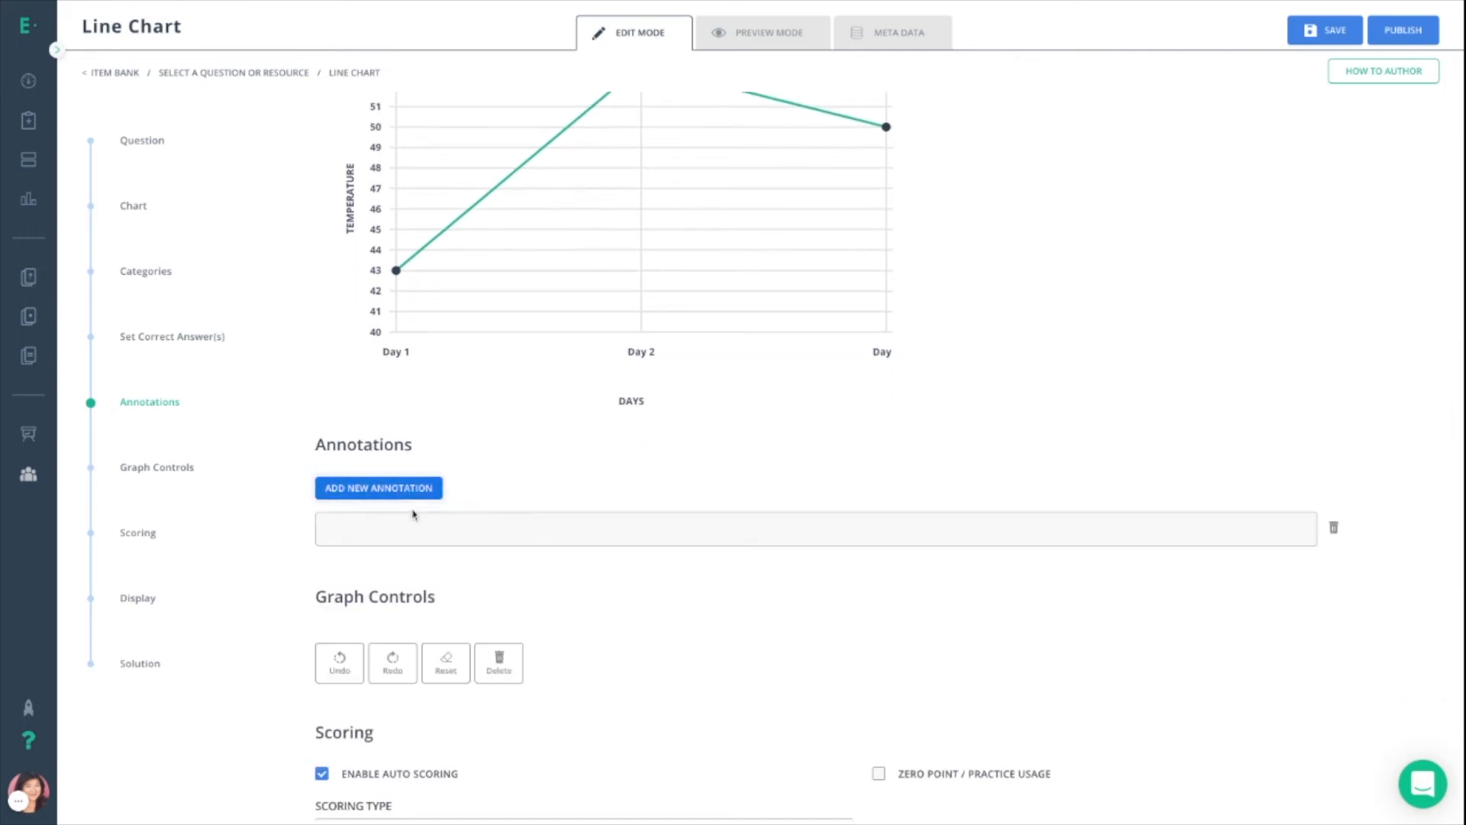
{"action": "left_click", "coordinate": [397, 522]}
{"action": "type", "text": "Good luck!"}
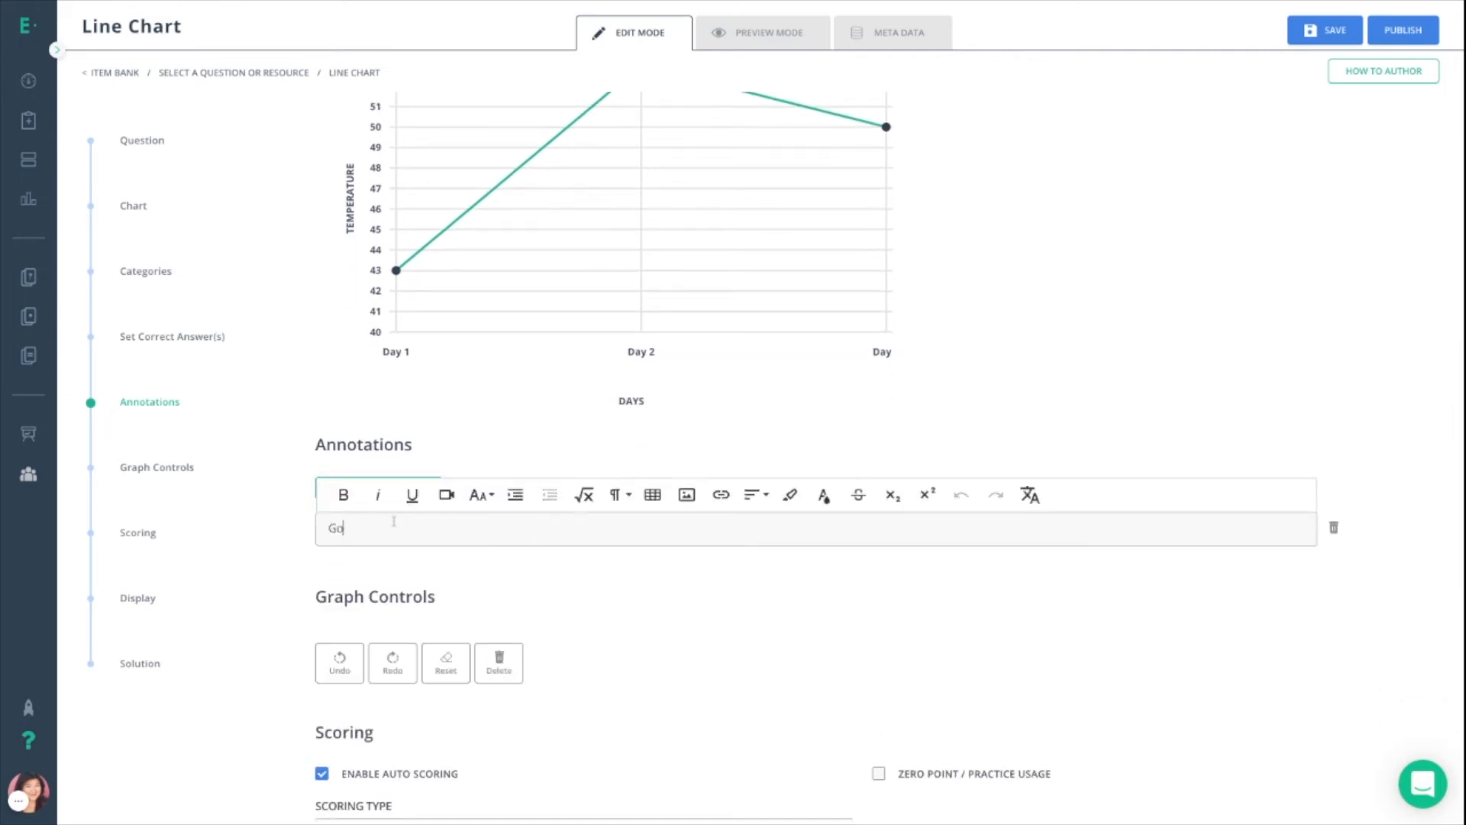
{"action": "left_click", "coordinate": [468, 443]}
{"action": "scroll", "coordinate": [481, 451], "scroll_direction": "up", "scroll_amount": 3}
{"action": "mouse_move", "coordinate": [429, 215]}
{"action": "left_mouse_down"}
{"action": "mouse_move", "coordinate": [464, 247]}
{"action": "mouse_move", "coordinate": [665, 270]}
{"action": "mouse_move", "coordinate": [820, 254]}
{"action": "left_mouse_up"}
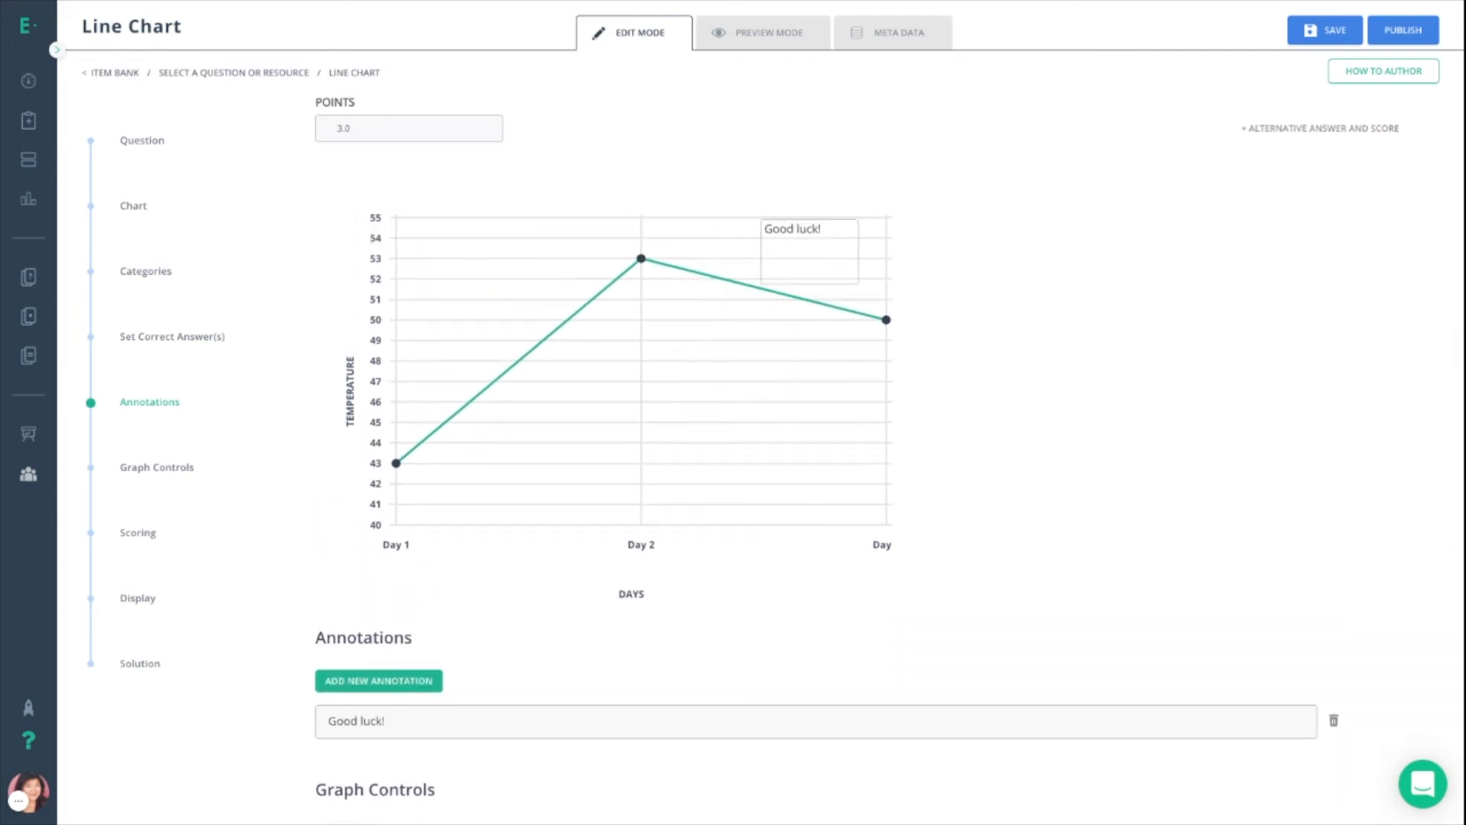
Enable the Undo and Redo graph controls and check them beside the answer chart.
{"action": "scroll", "coordinate": [926, 364], "scroll_direction": "down", "scroll_amount": 8}
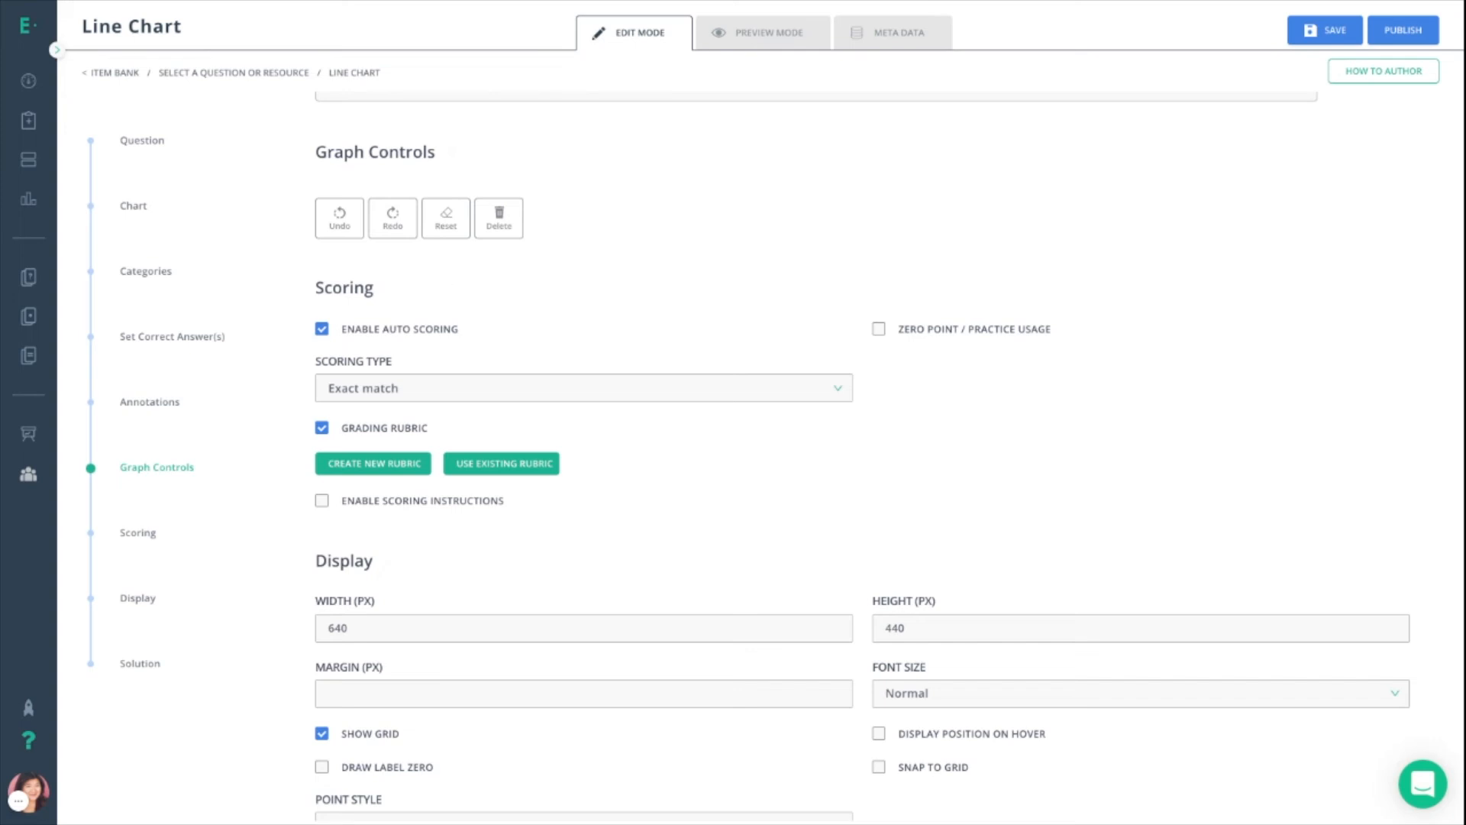
{"action": "scroll", "coordinate": [336, 216], "scroll_direction": "up", "scroll_amount": 1}
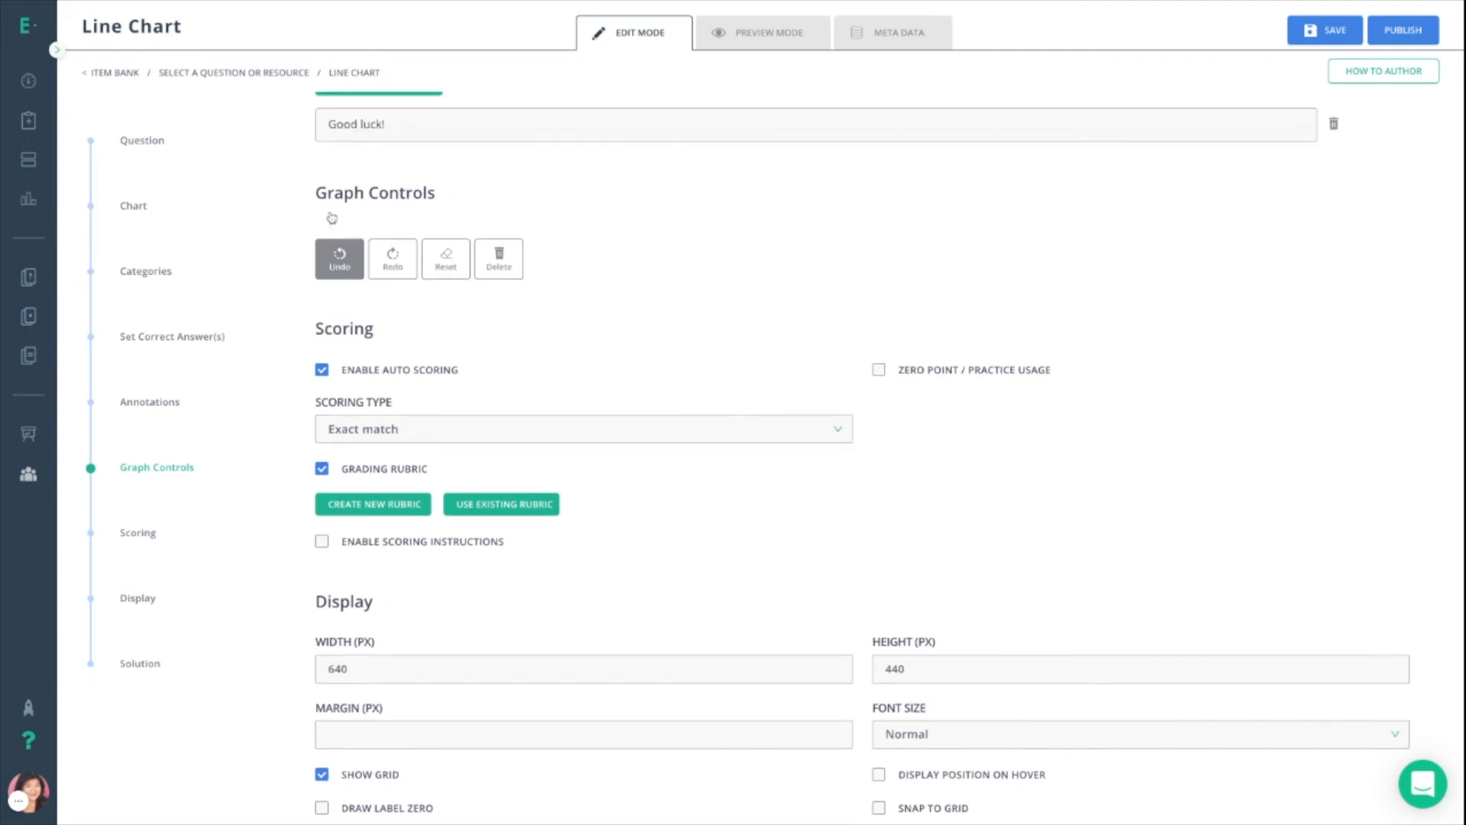
{"action": "scroll", "coordinate": [853, 275], "scroll_direction": "up", "scroll_amount": 10}
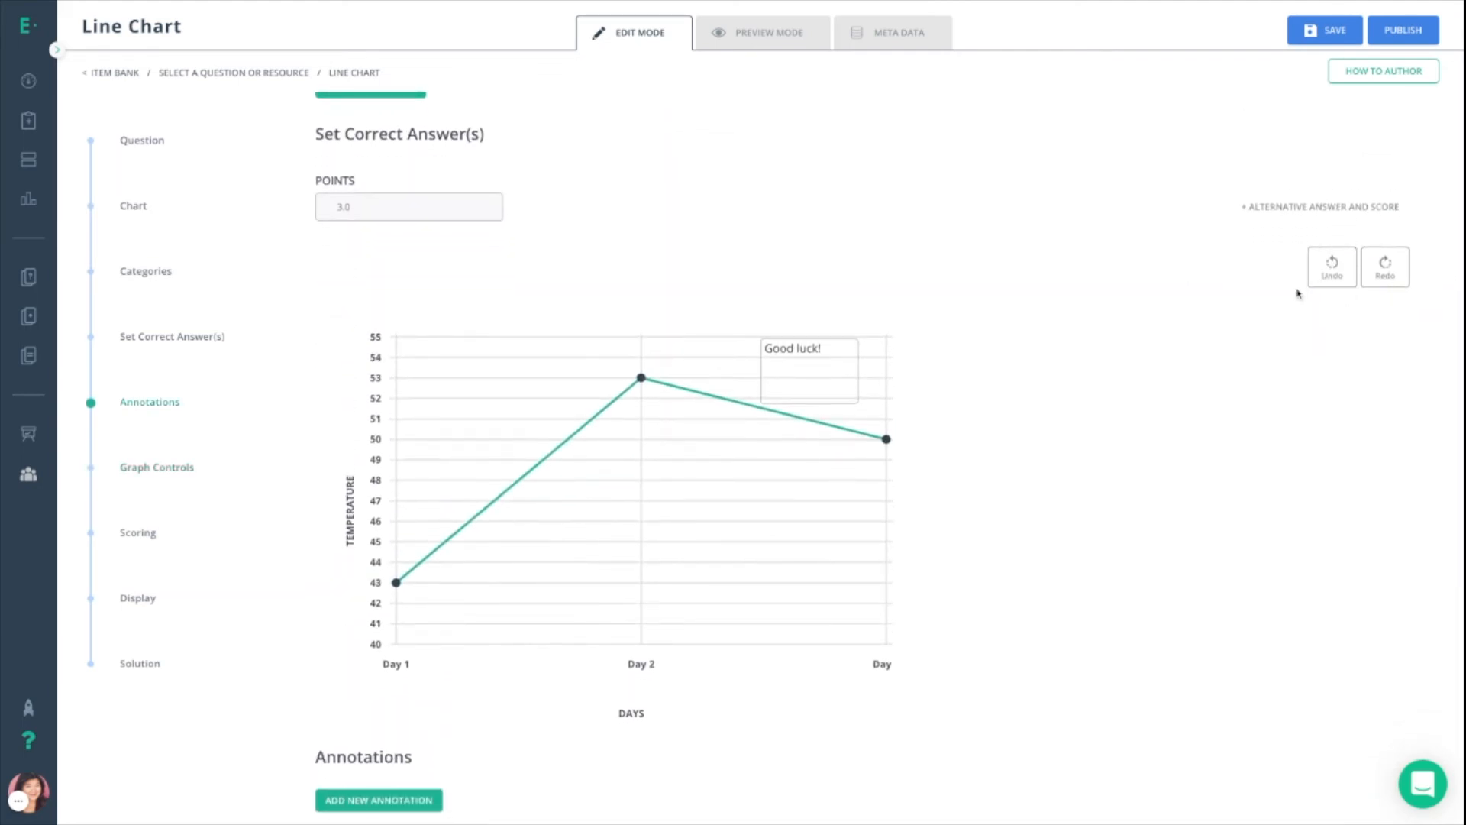
{"action": "scroll", "coordinate": [943, 374], "scroll_direction": "down", "scroll_amount": 10}
Turn off the grading rubric, and switch auto scoring off and back on.
{"action": "scroll", "coordinate": [539, 350], "scroll_direction": "down", "scroll_amount": 2}
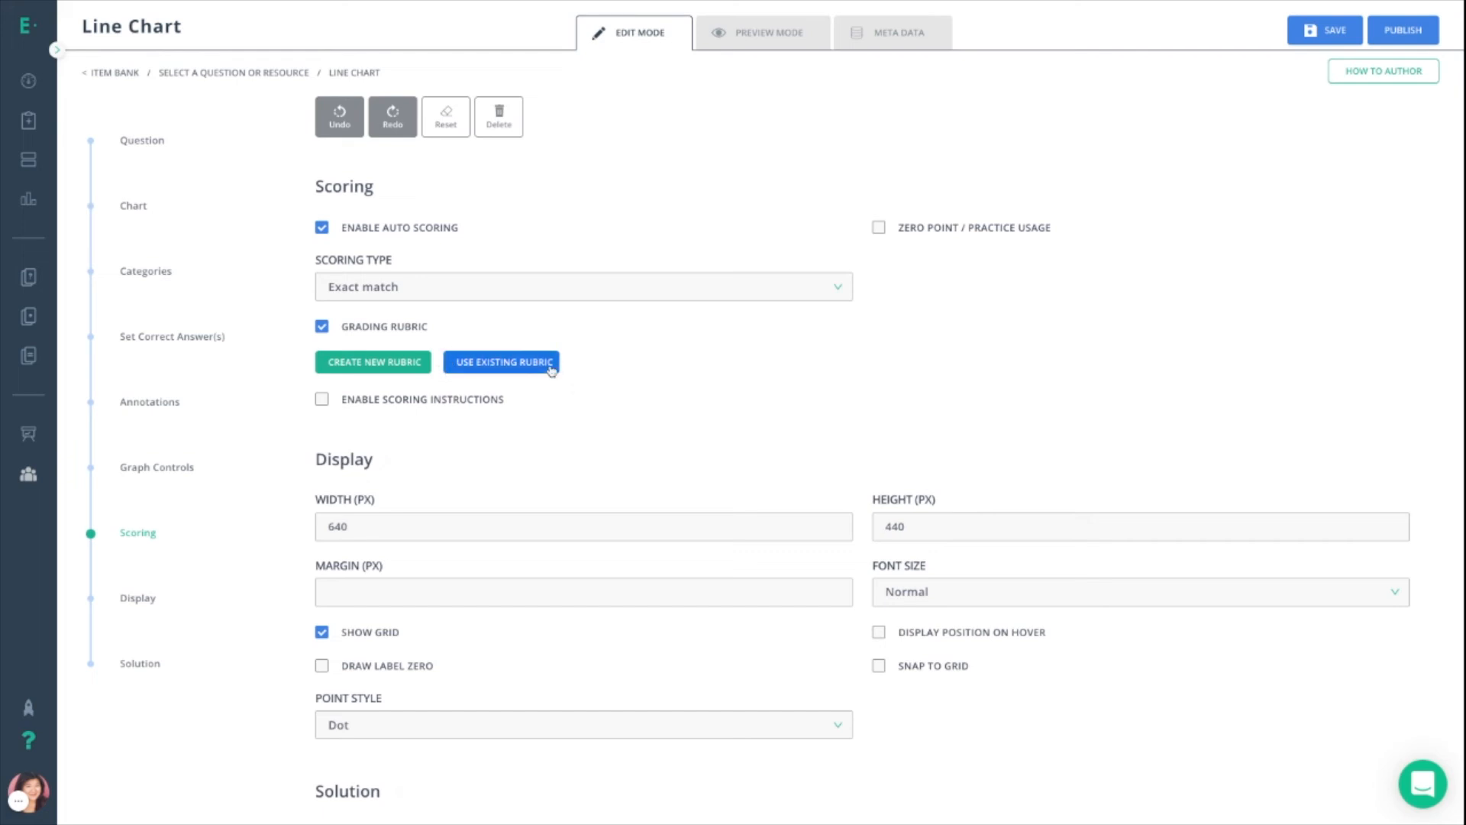
{"action": "left_click", "coordinate": [324, 329]}
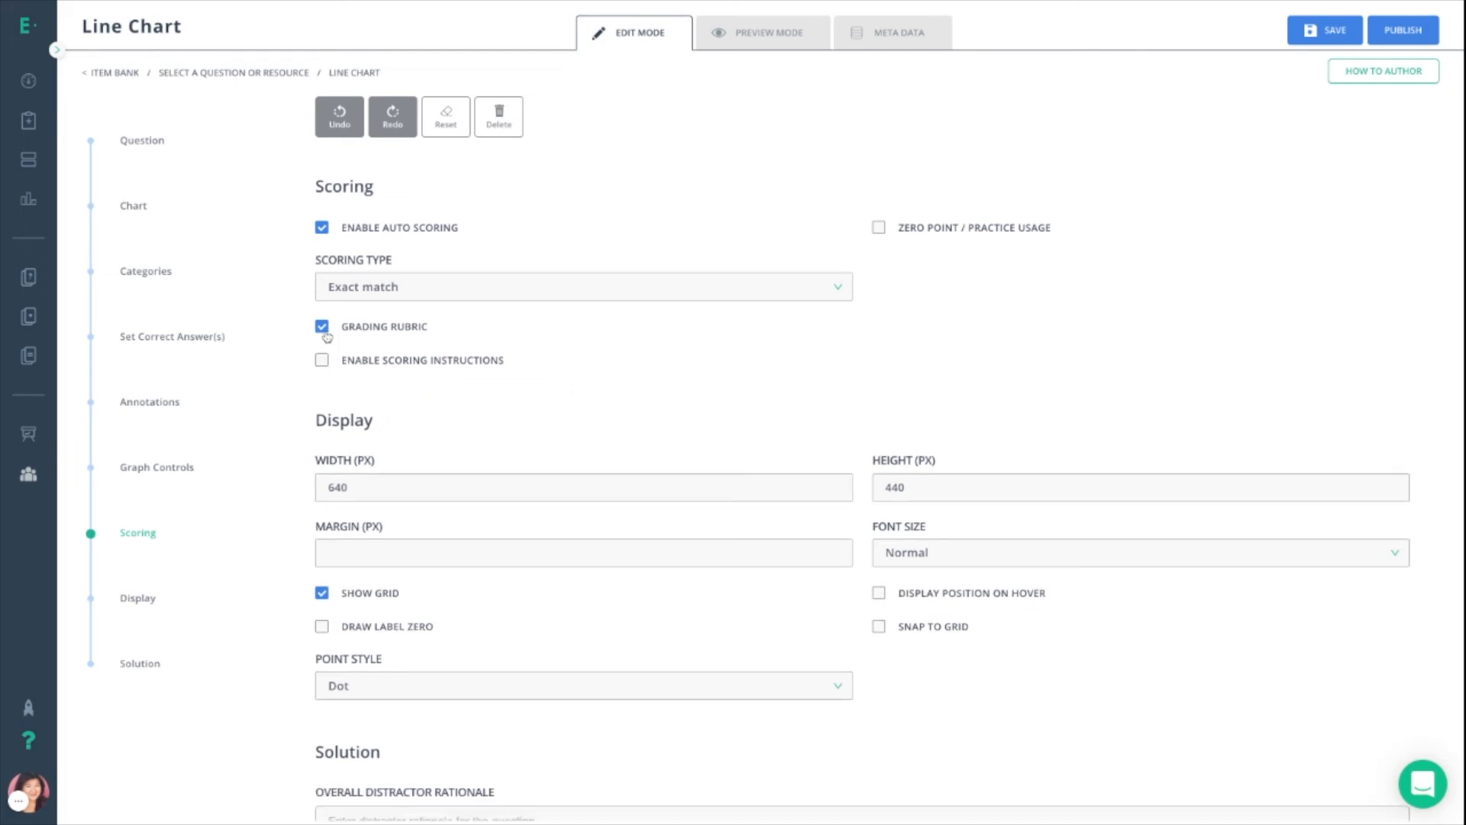
{"action": "left_click", "coordinate": [321, 228]}
{"action": "left_click", "coordinate": [322, 228]}
Set the chart's display width to 645 px.
{"action": "scroll", "coordinate": [478, 337], "scroll_direction": "down", "scroll_amount": 3}
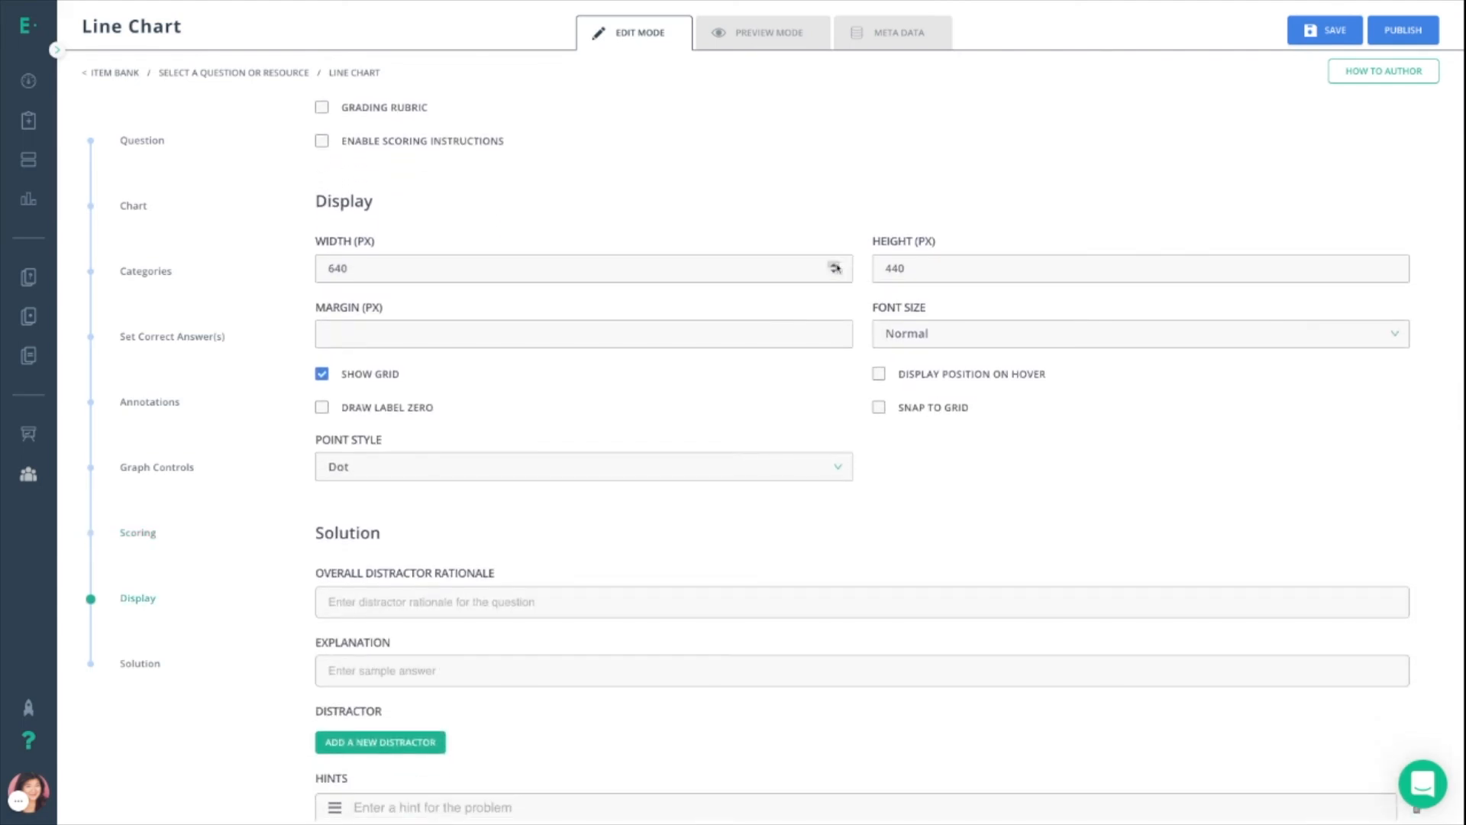
{"action": "left_click", "coordinate": [835, 264]}
{"action": "scroll", "coordinate": [816, 280], "scroll_direction": "up", "scroll_amount": 1}
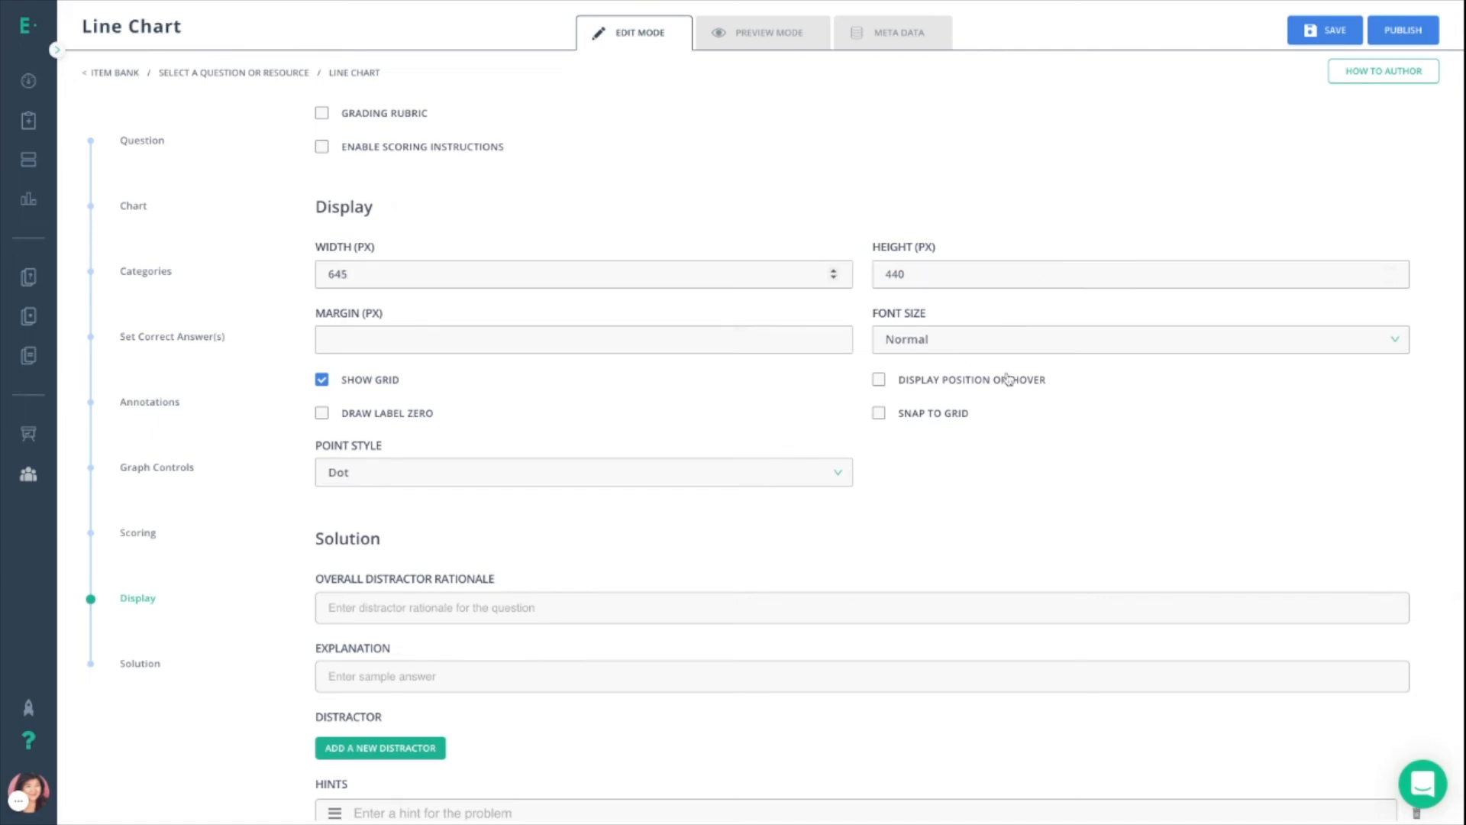
Set the chart's display font size to Huge.
{"action": "left_click", "coordinate": [1023, 350]}
{"action": "left_click", "coordinate": [1014, 478]}
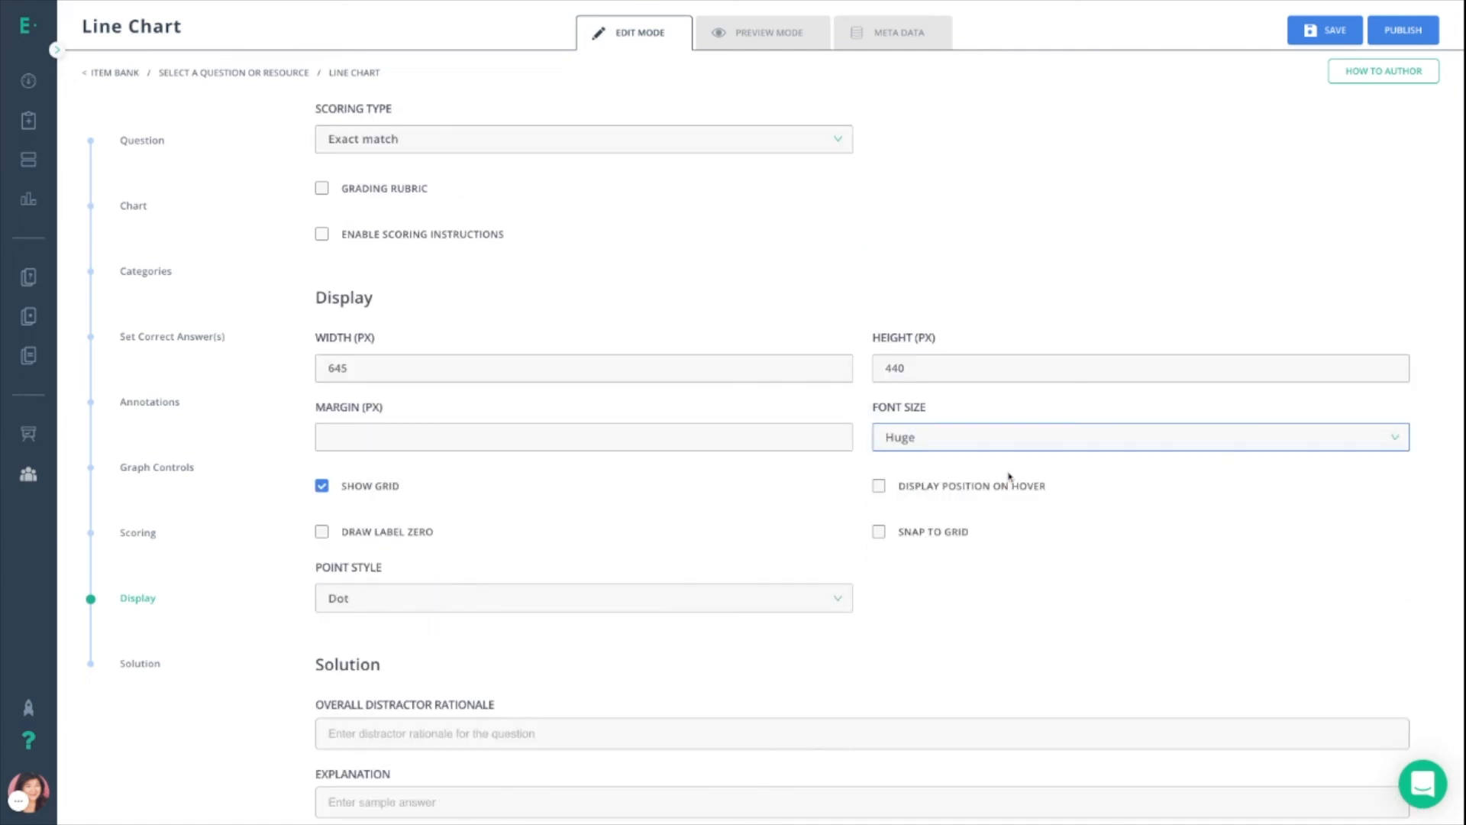
{"action": "left_click", "coordinate": [710, 476]}
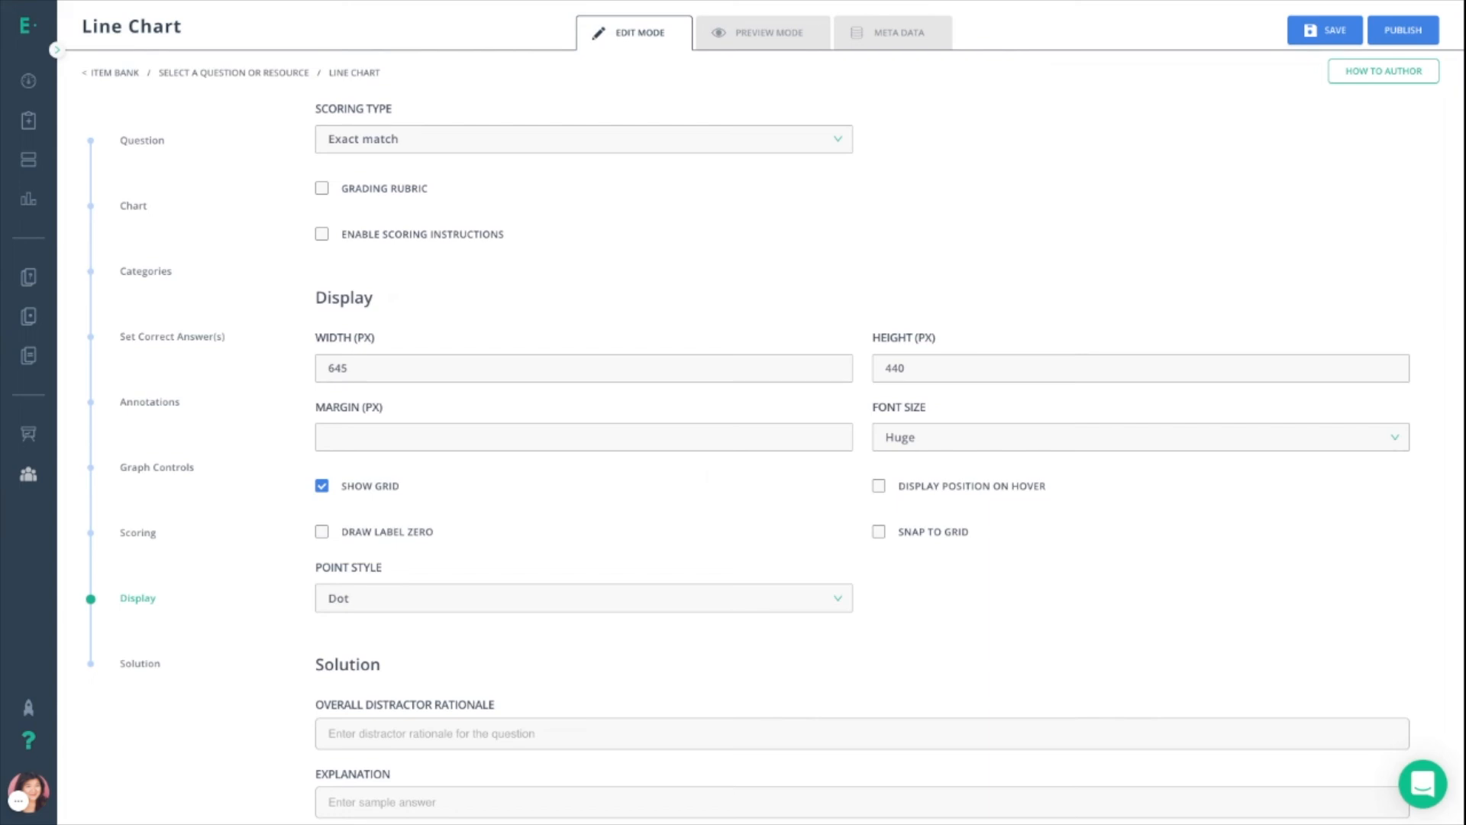
Look through the Solution section's editable fields for overall distractor rationale, explanation and hints.
{"action": "scroll", "coordinate": [945, 229], "scroll_direction": "down", "scroll_amount": 3}
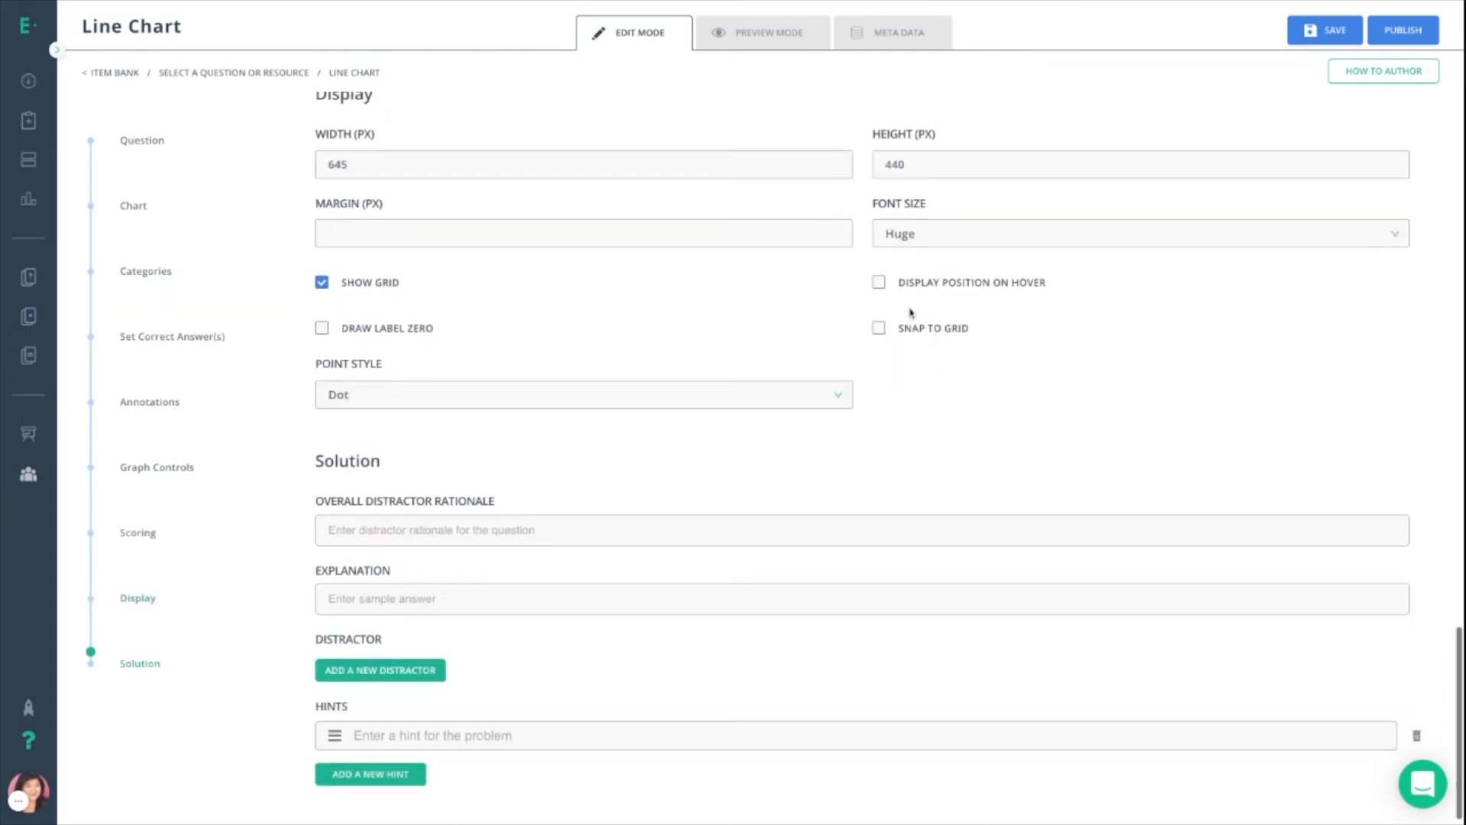
{"action": "left_click", "coordinate": [352, 533]}
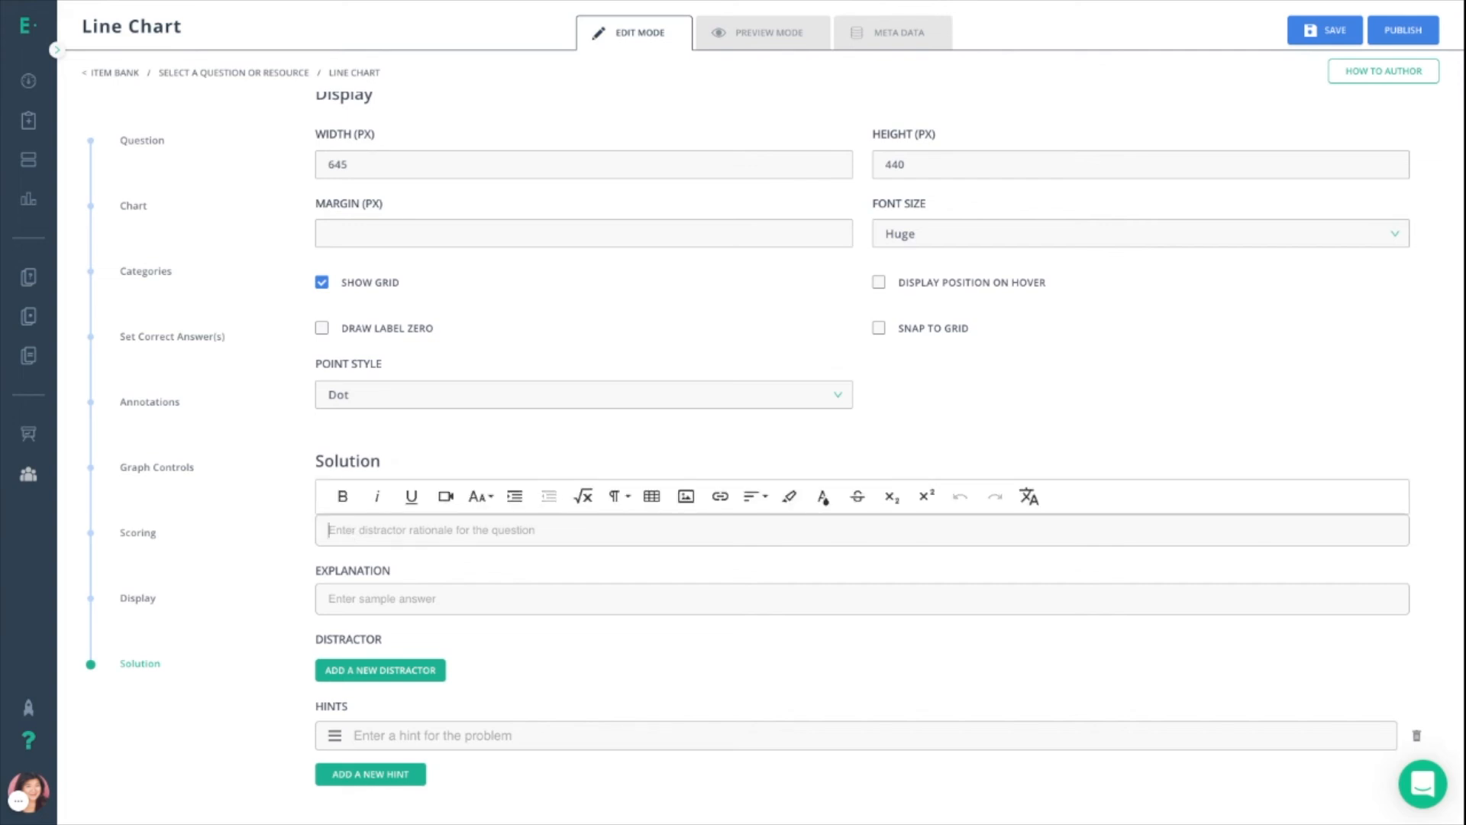
{"action": "left_click", "coordinate": [359, 604]}
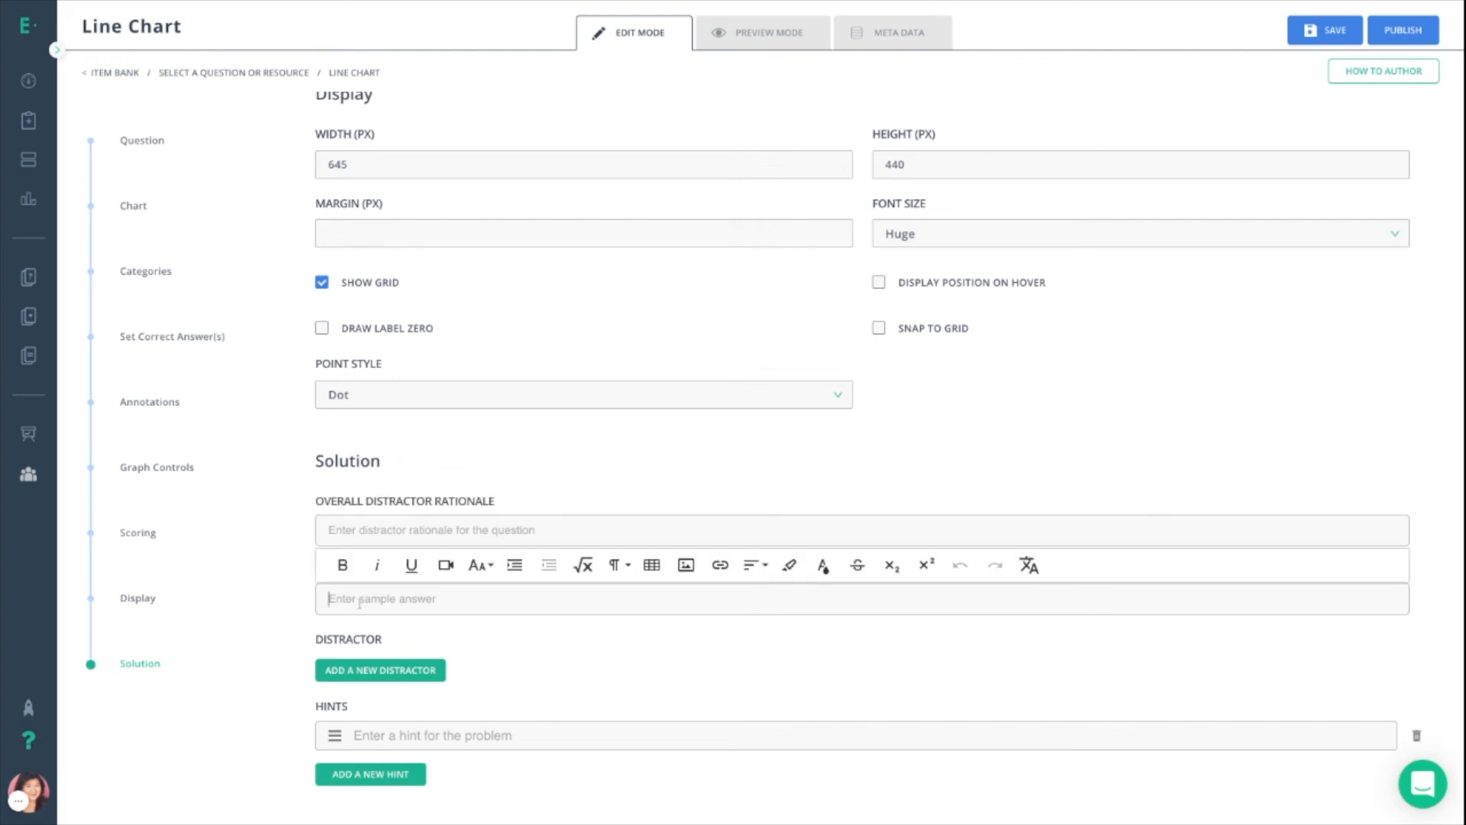
{"action": "left_click", "coordinate": [394, 737]}
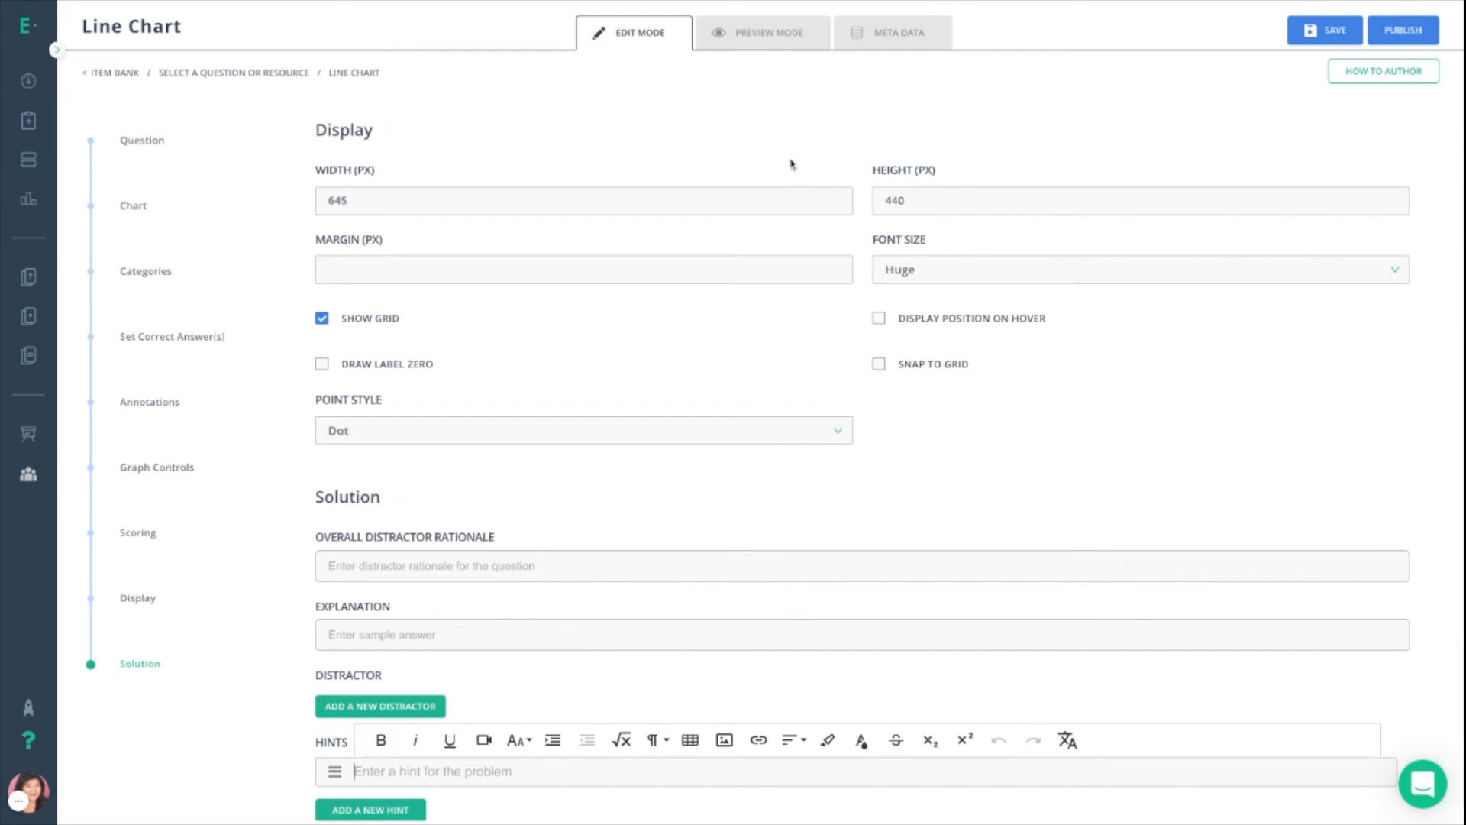
Preview the question with the Day 1 point moved to 48, check that answer and show the correct one.
{"action": "left_click", "coordinate": [763, 34]}
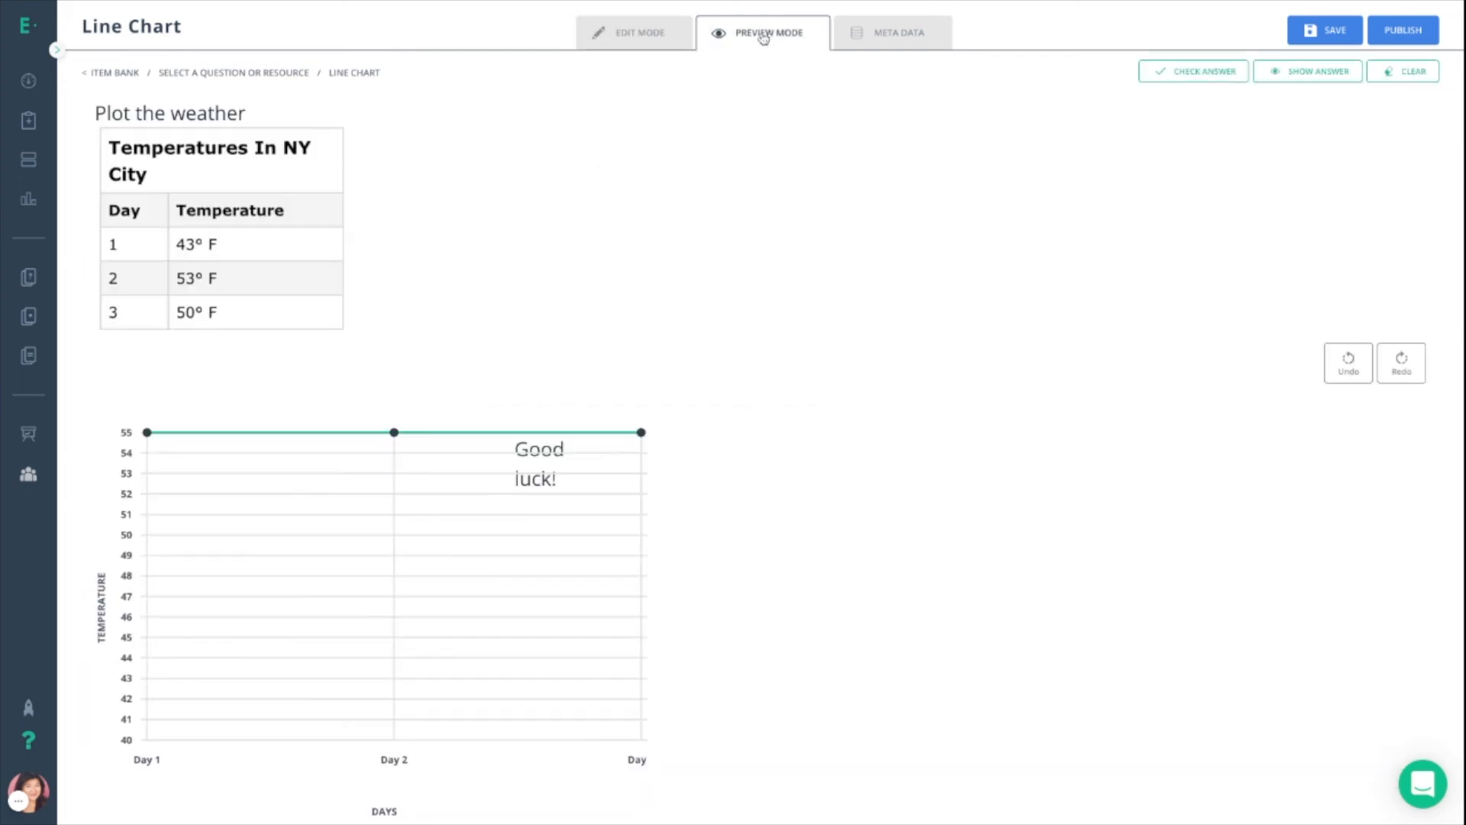
{"action": "left_click_drag", "start_coordinate": [147, 432], "coordinate": [148, 574]}
{"action": "left_click", "coordinate": [1174, 76]}
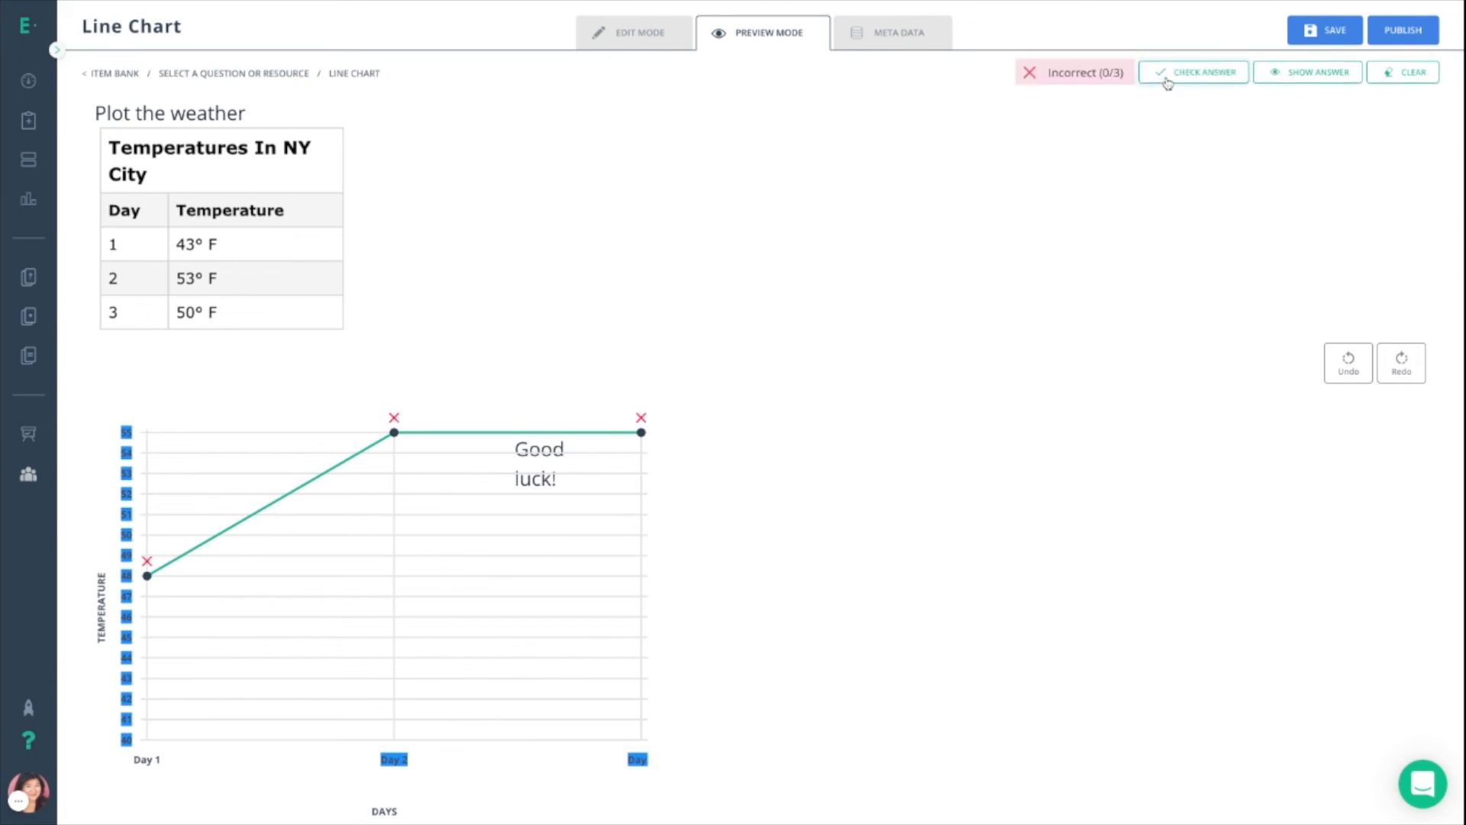
{"action": "left_click", "coordinate": [1281, 76]}
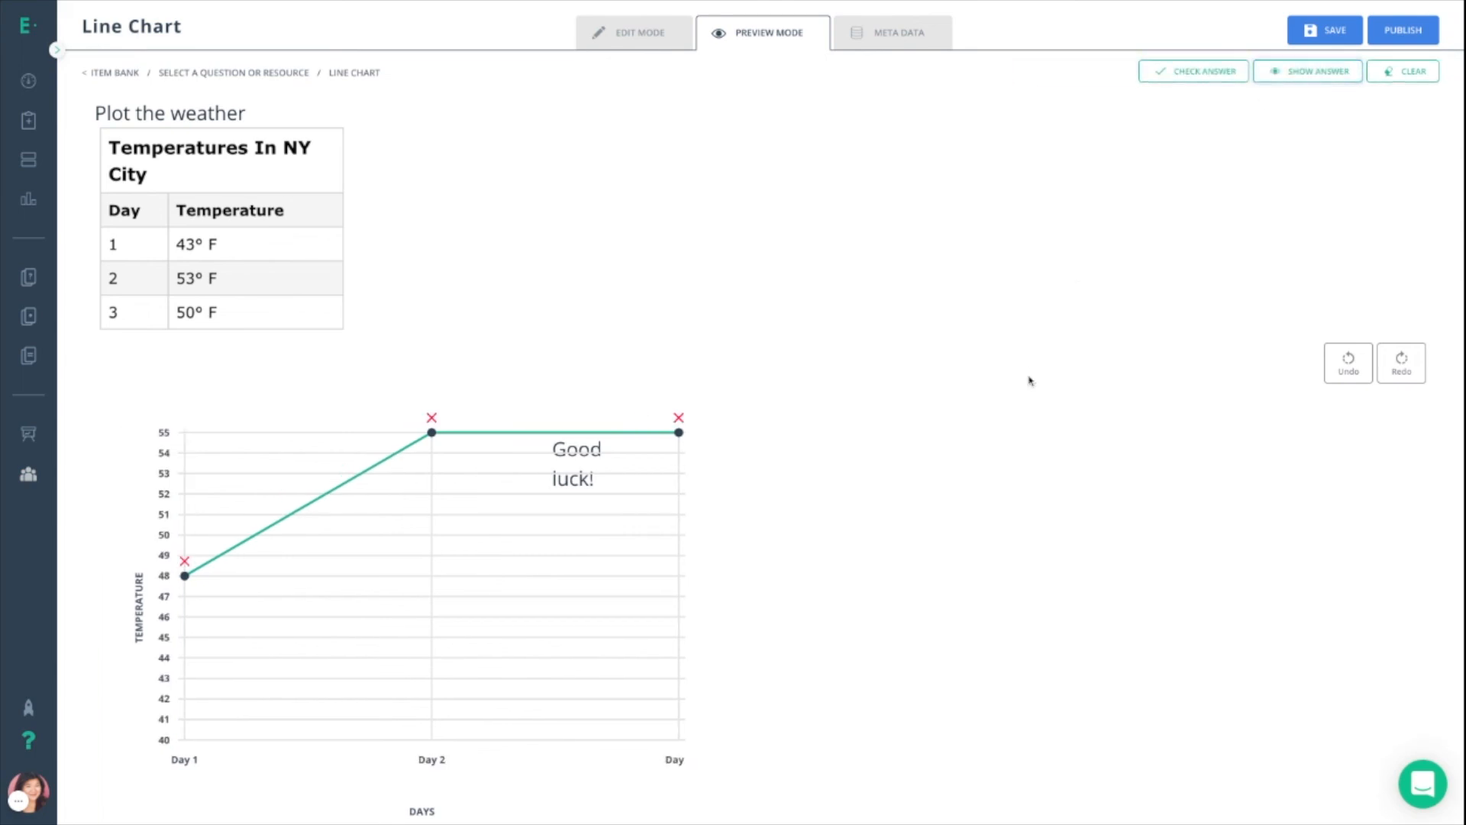
{"action": "scroll", "coordinate": [1009, 379], "scroll_direction": "down", "scroll_amount": 7}
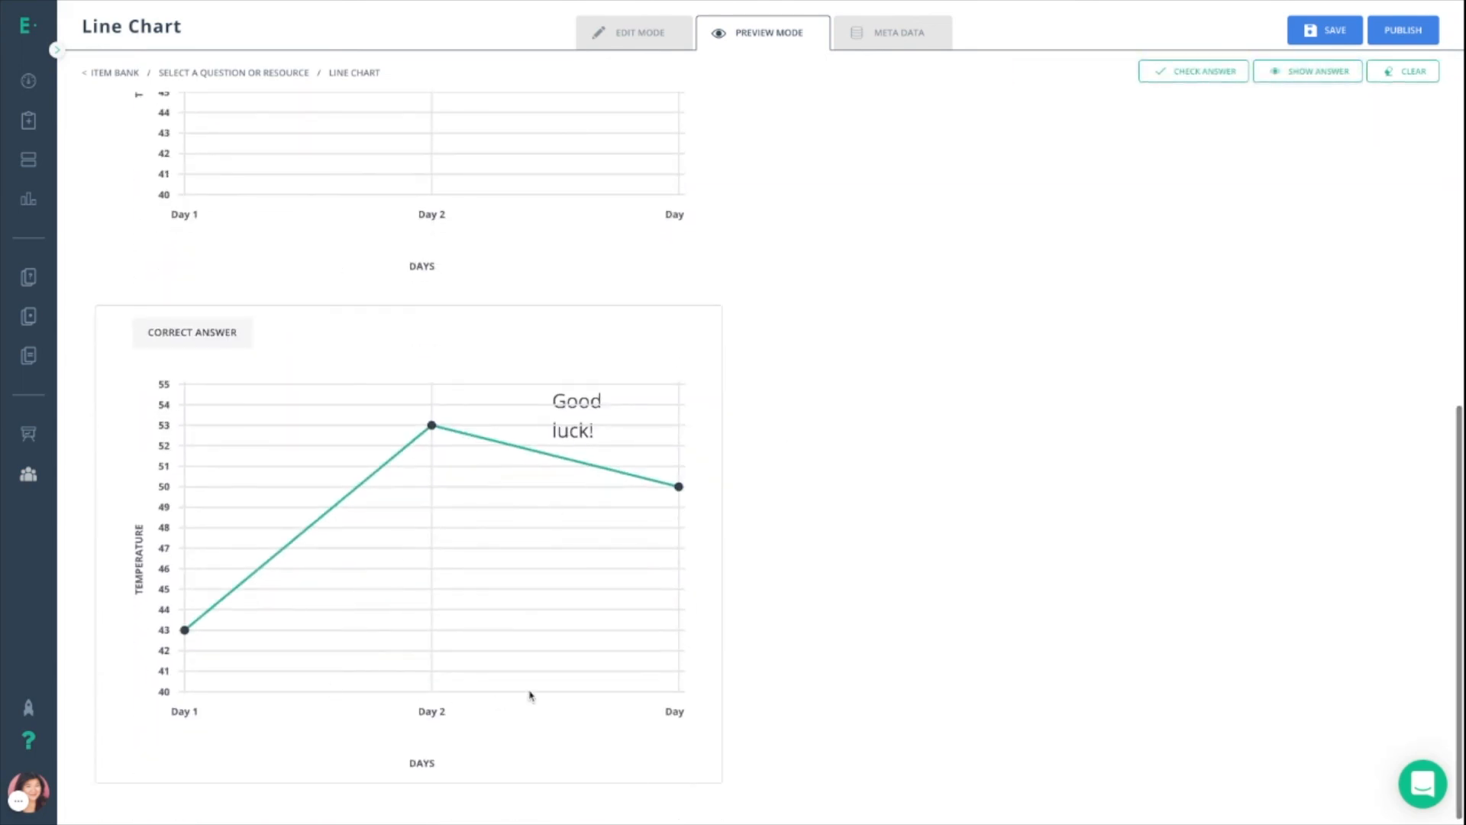
Align the question to Grade 8 Math - Common Core standards 8.NS.A.1 and 8.NS.A.2, and publish it.
{"action": "left_click", "coordinate": [903, 38]}
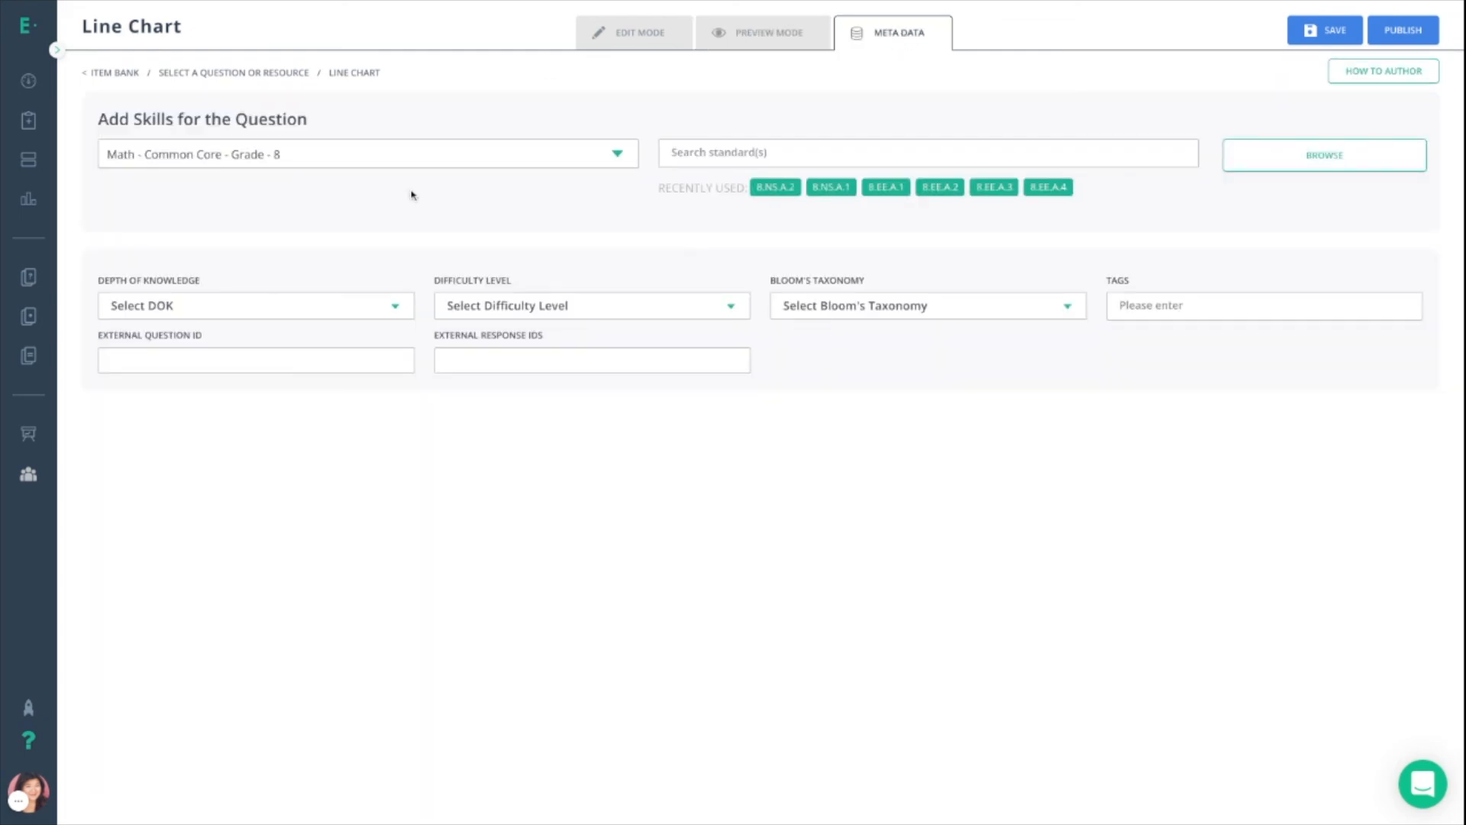
{"action": "left_click", "coordinate": [617, 155]}
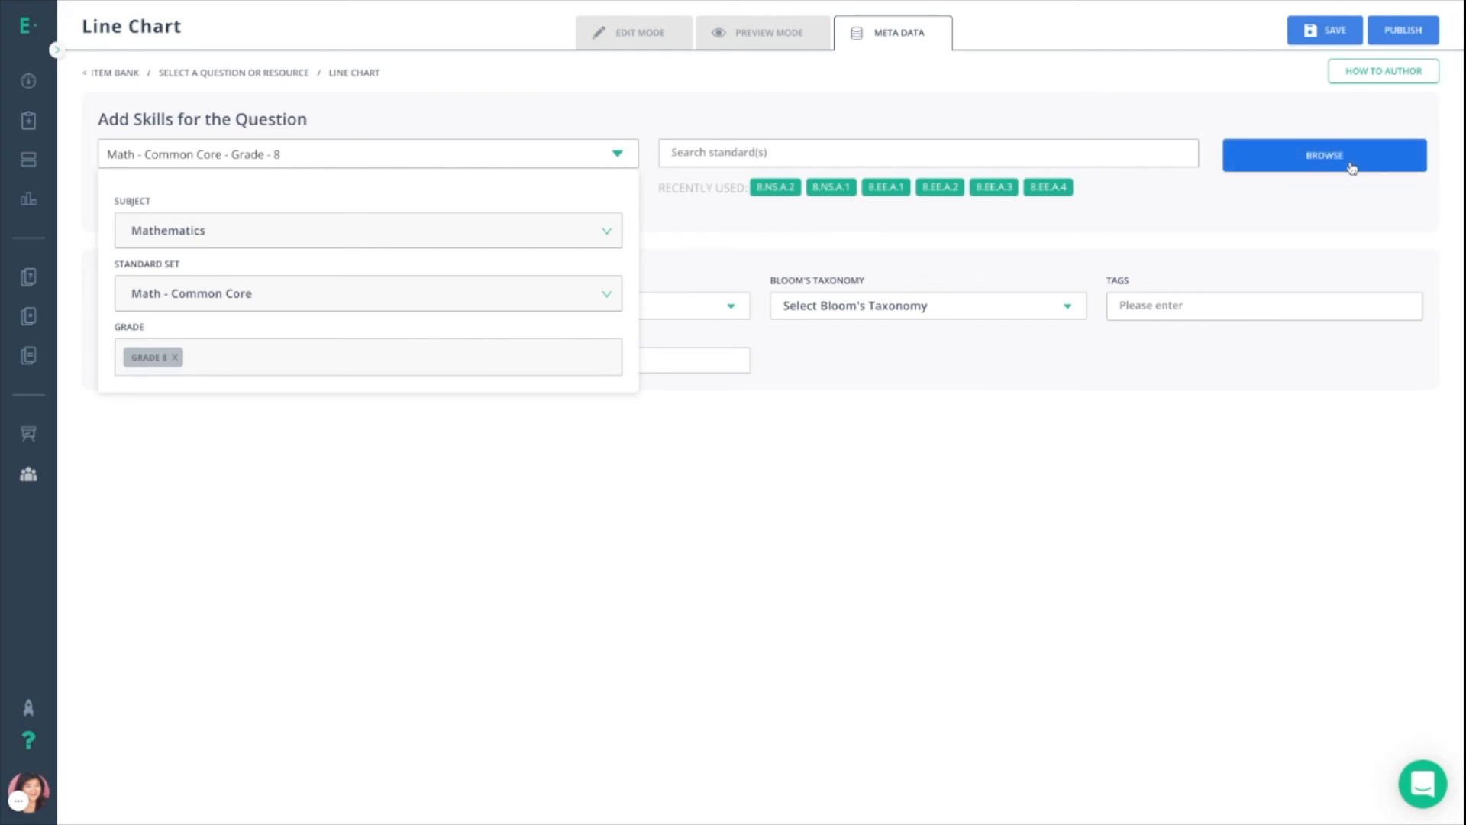
{"action": "left_click", "coordinate": [1381, 153]}
{"action": "left_click", "coordinate": [662, 199]}
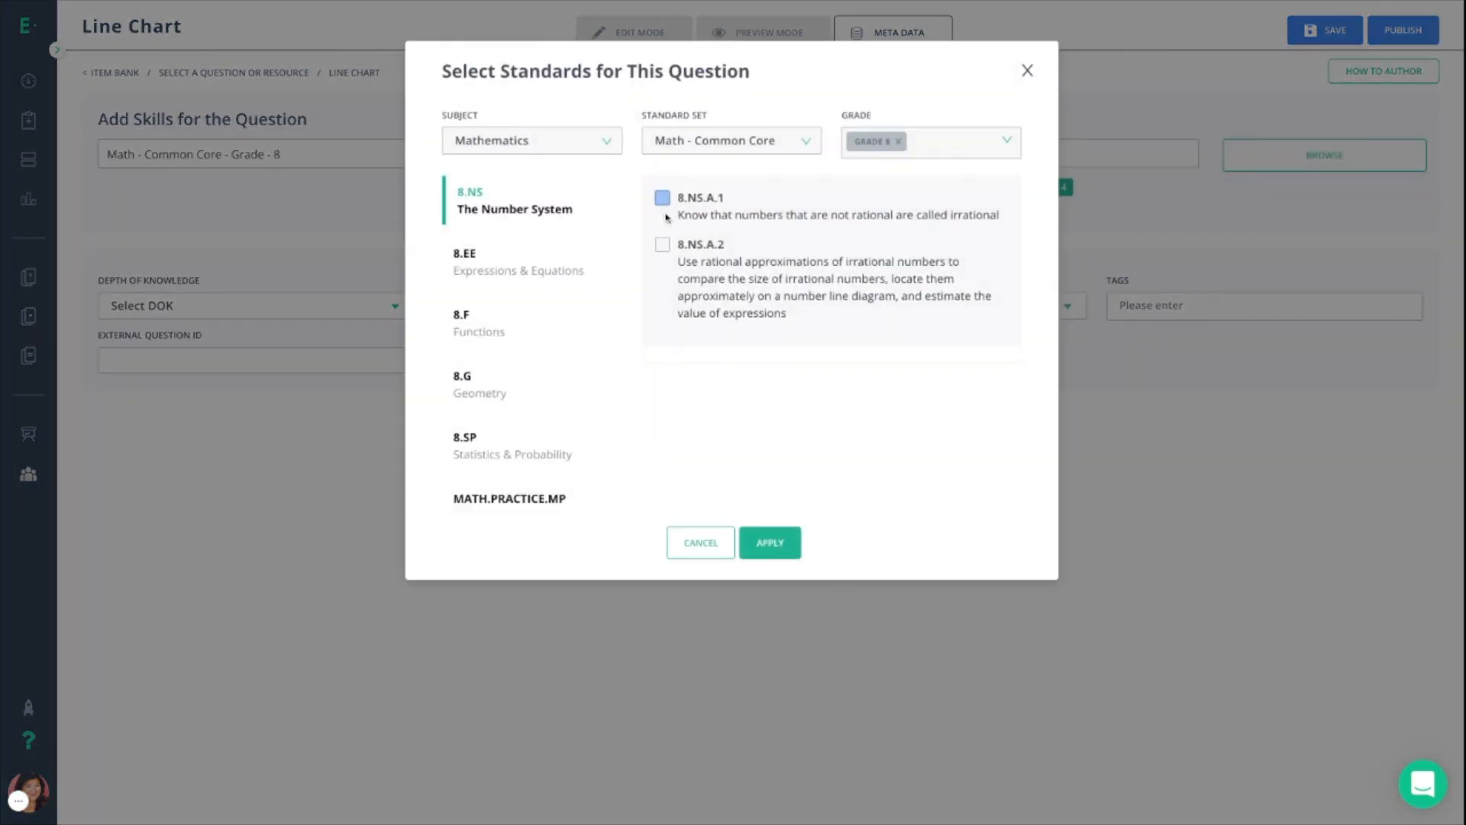
{"action": "left_click", "coordinate": [662, 245]}
{"action": "left_click", "coordinate": [769, 546]}
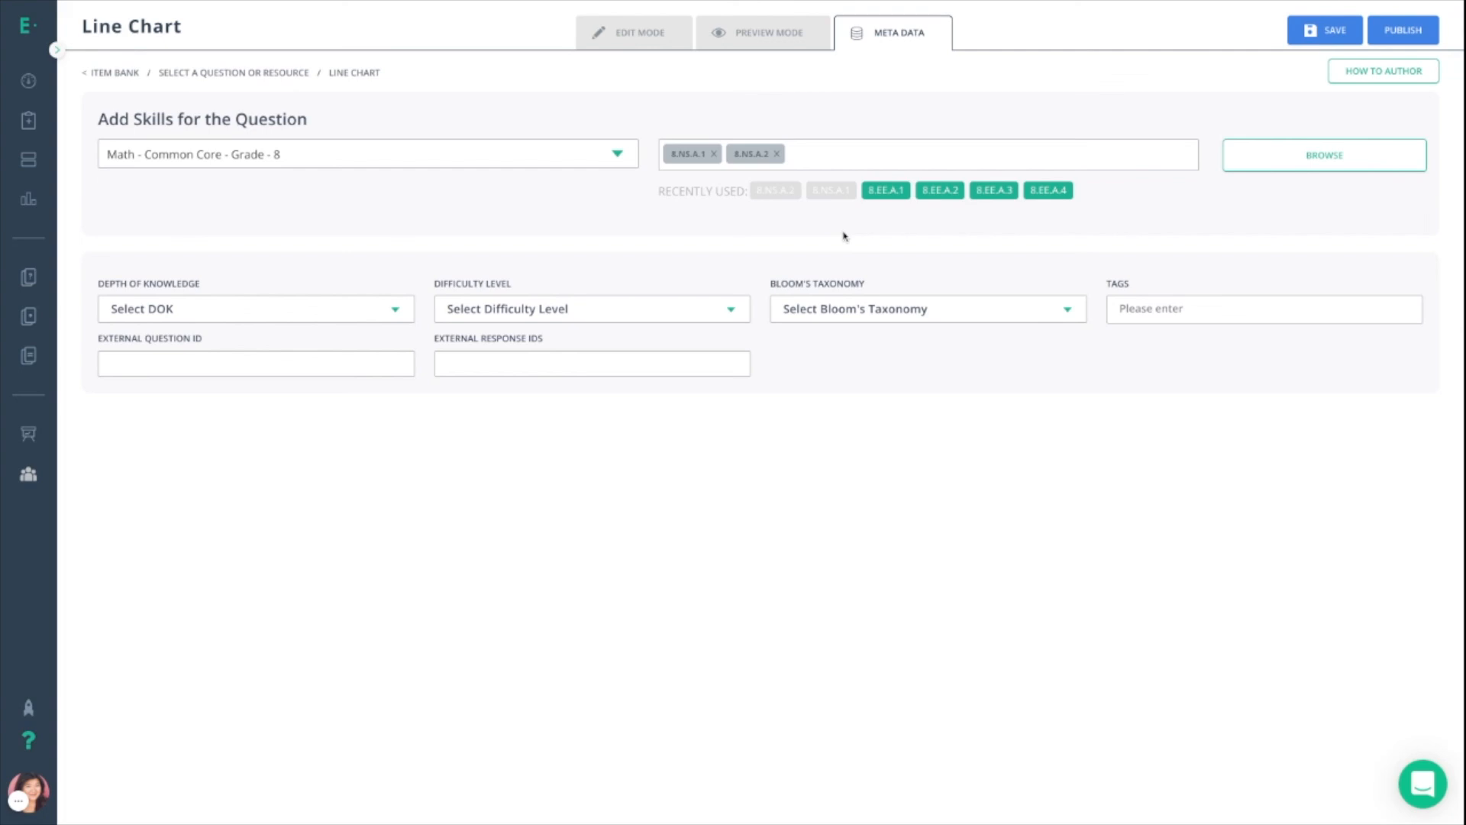
{"action": "left_click", "coordinate": [1383, 38]}
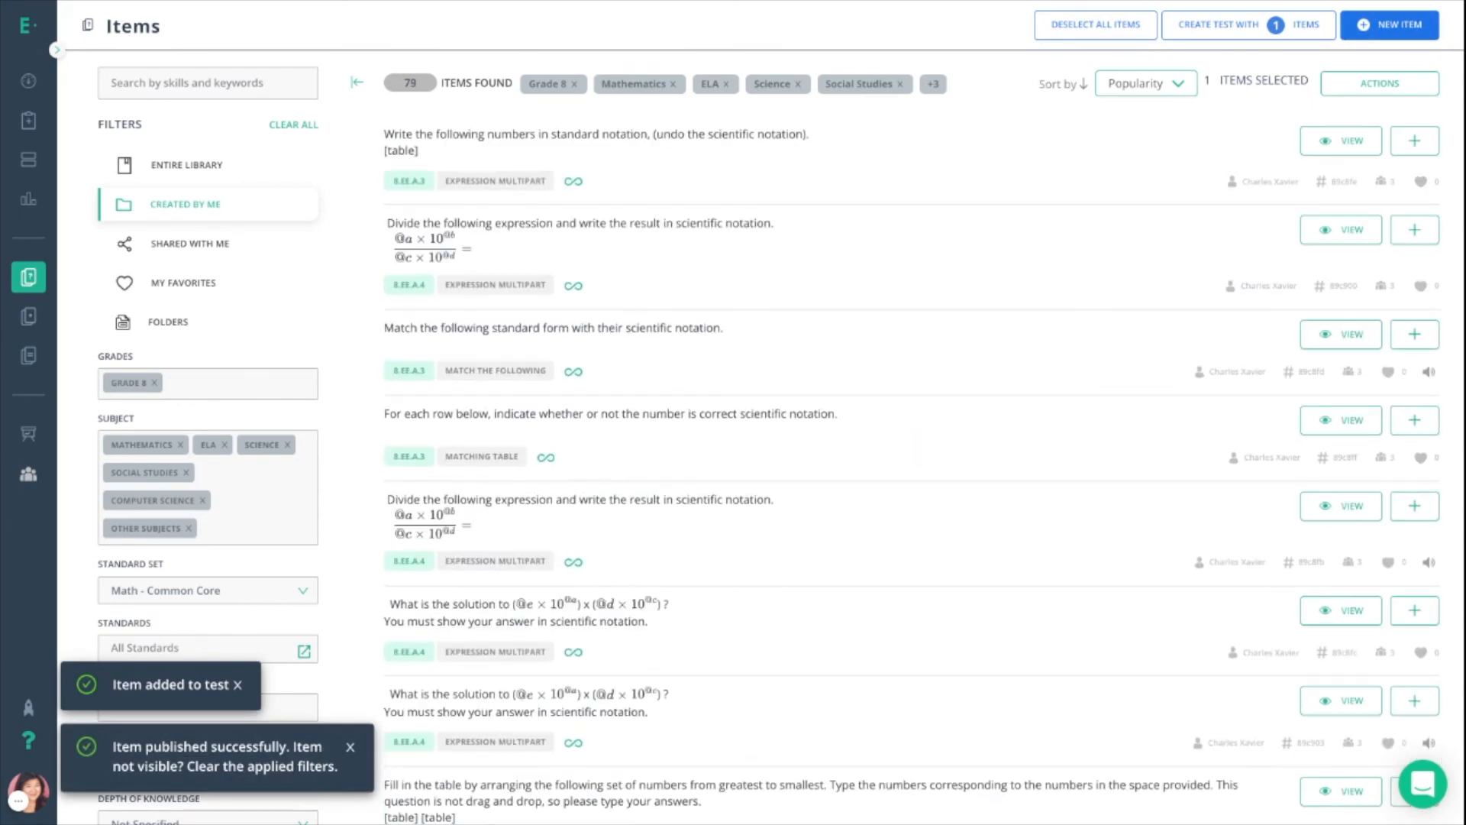